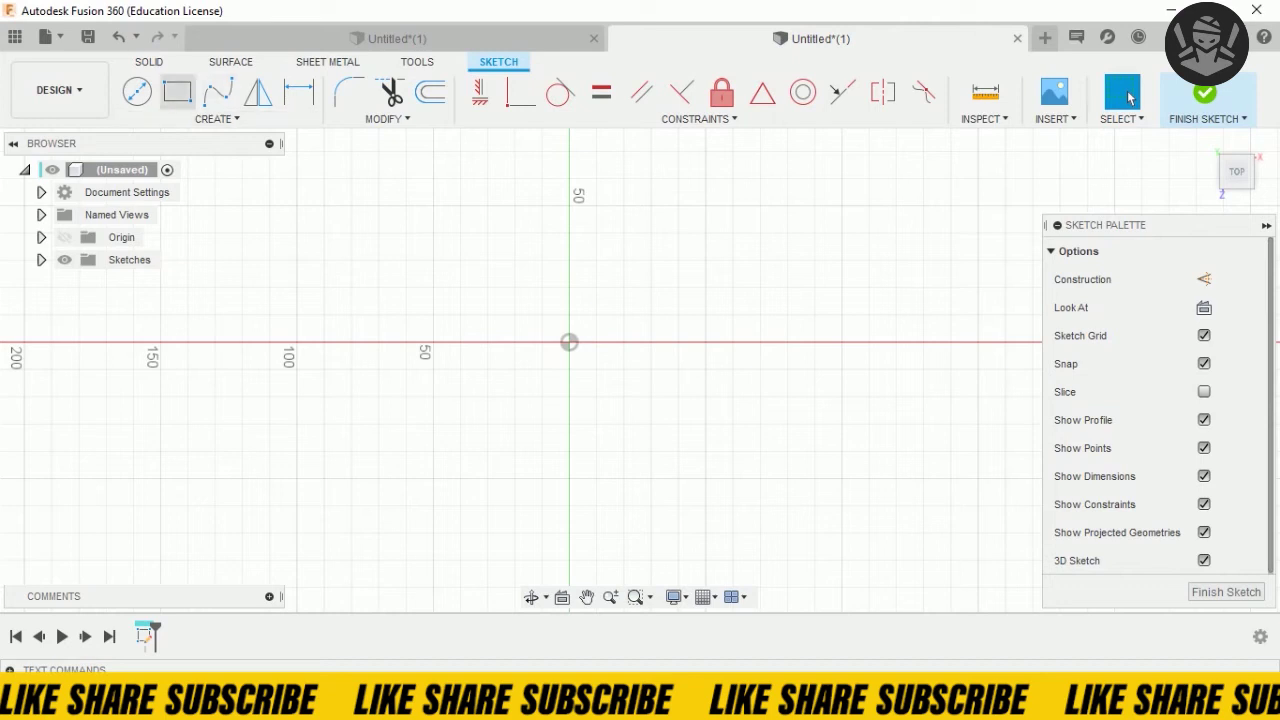
- Draw a small circle centred on the origin, finish the sketch and enter the Form workspace
key(c)
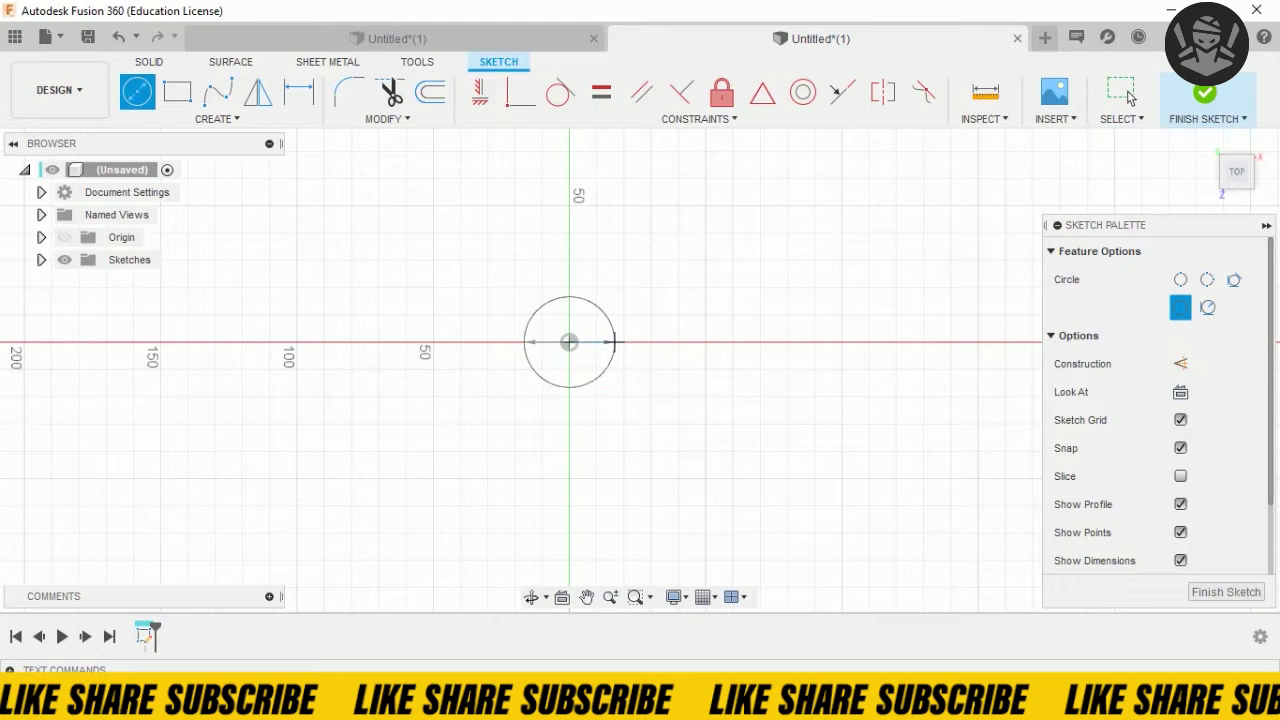
click(1226, 592)
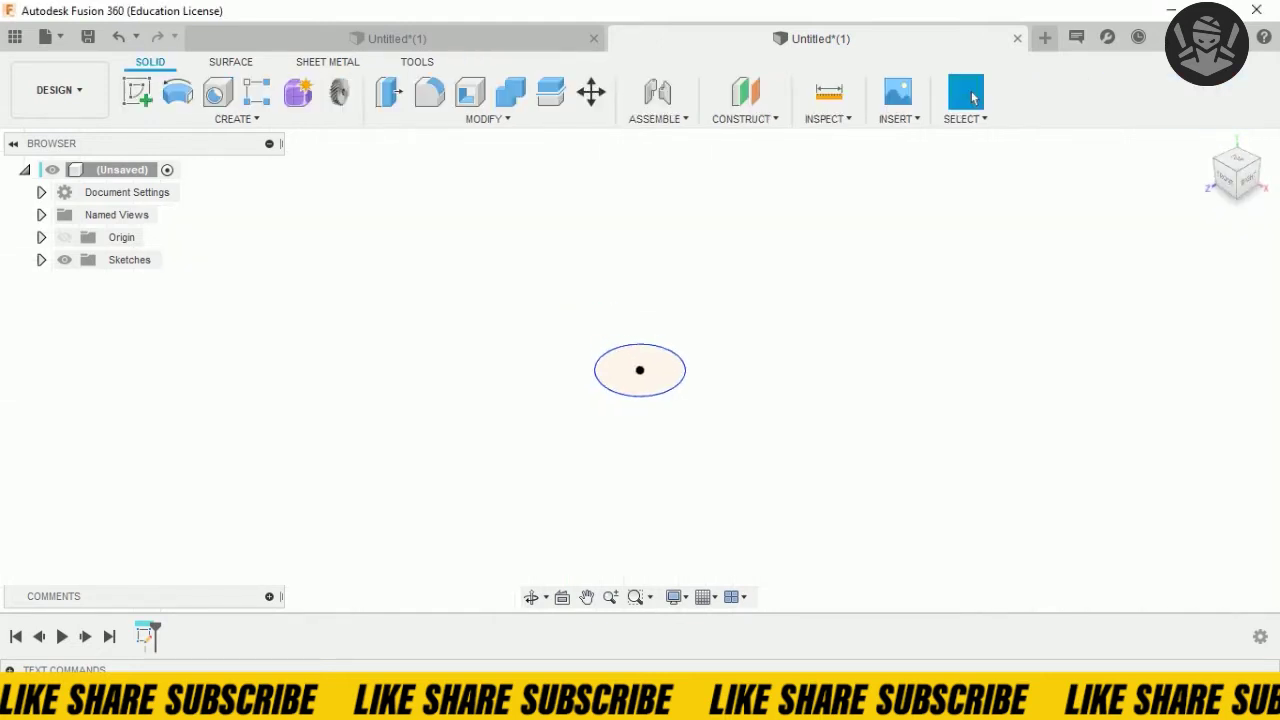
key(s)
key(Return)
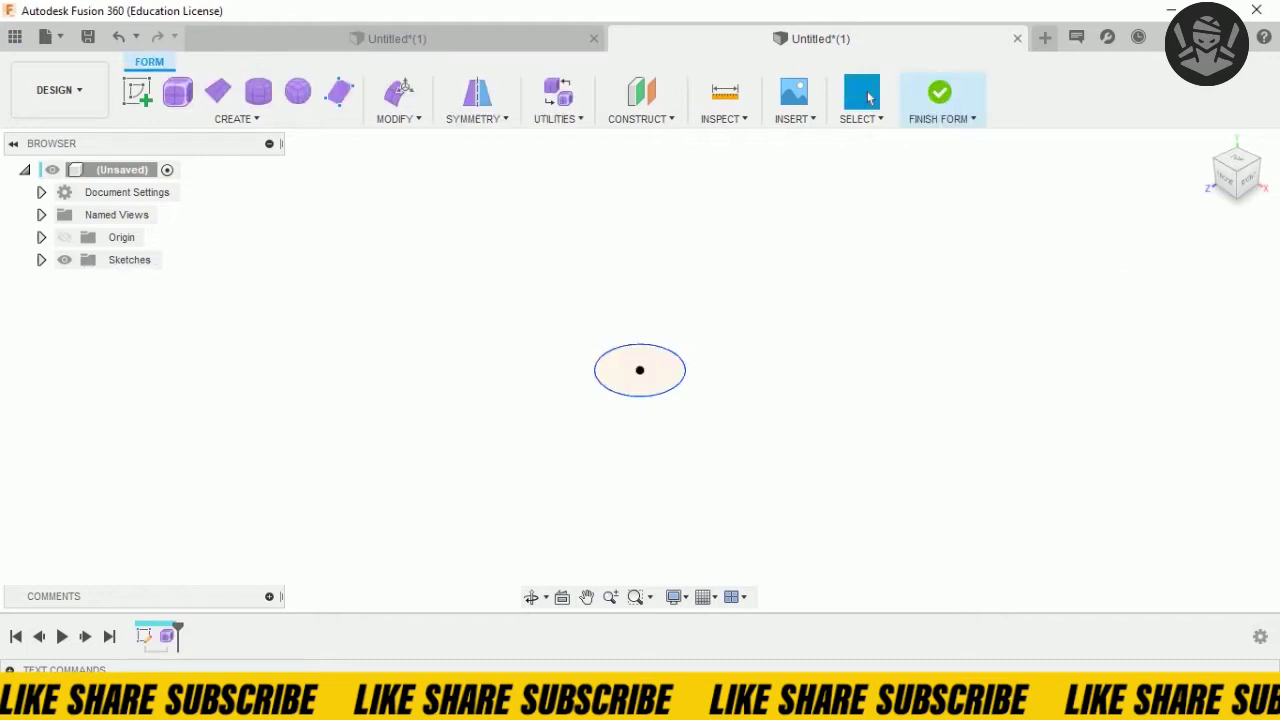
- Extrude the circle profile into a T-spline body, first 10 mm, then lowered to a thin band
click(236, 118)
click(642, 360)
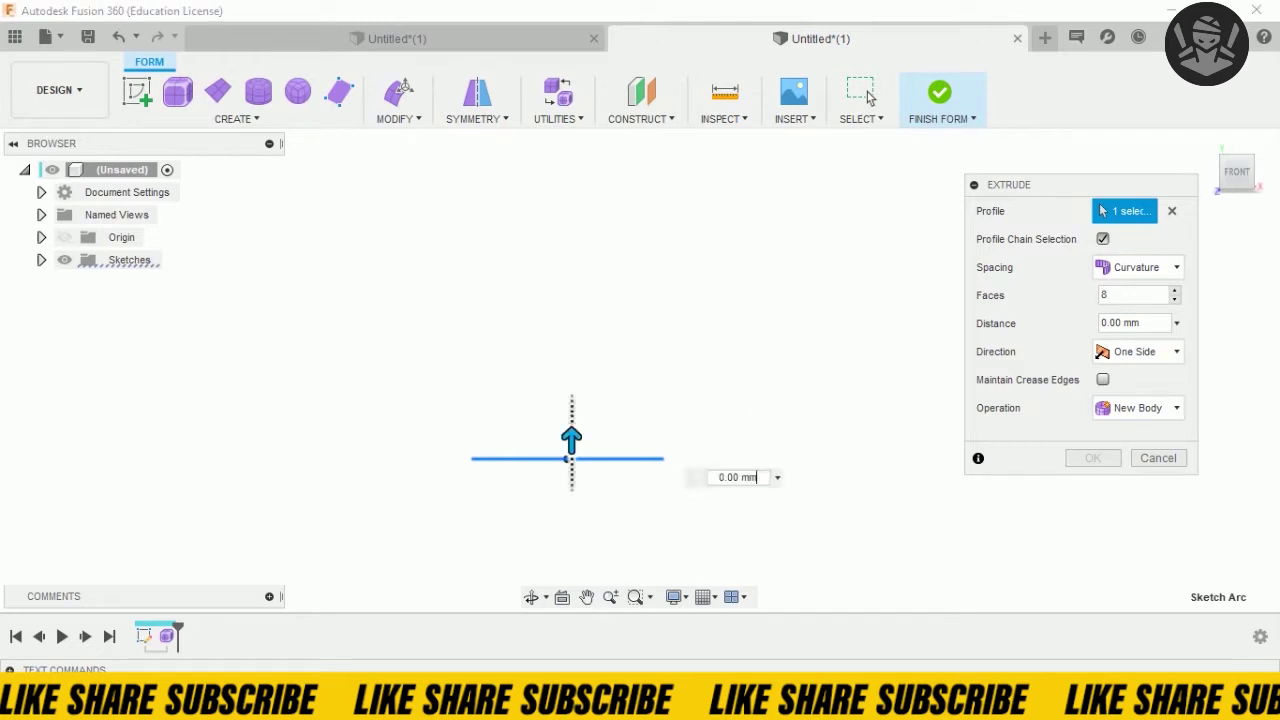
drag(571, 438, 571, 352)
text(EEE)
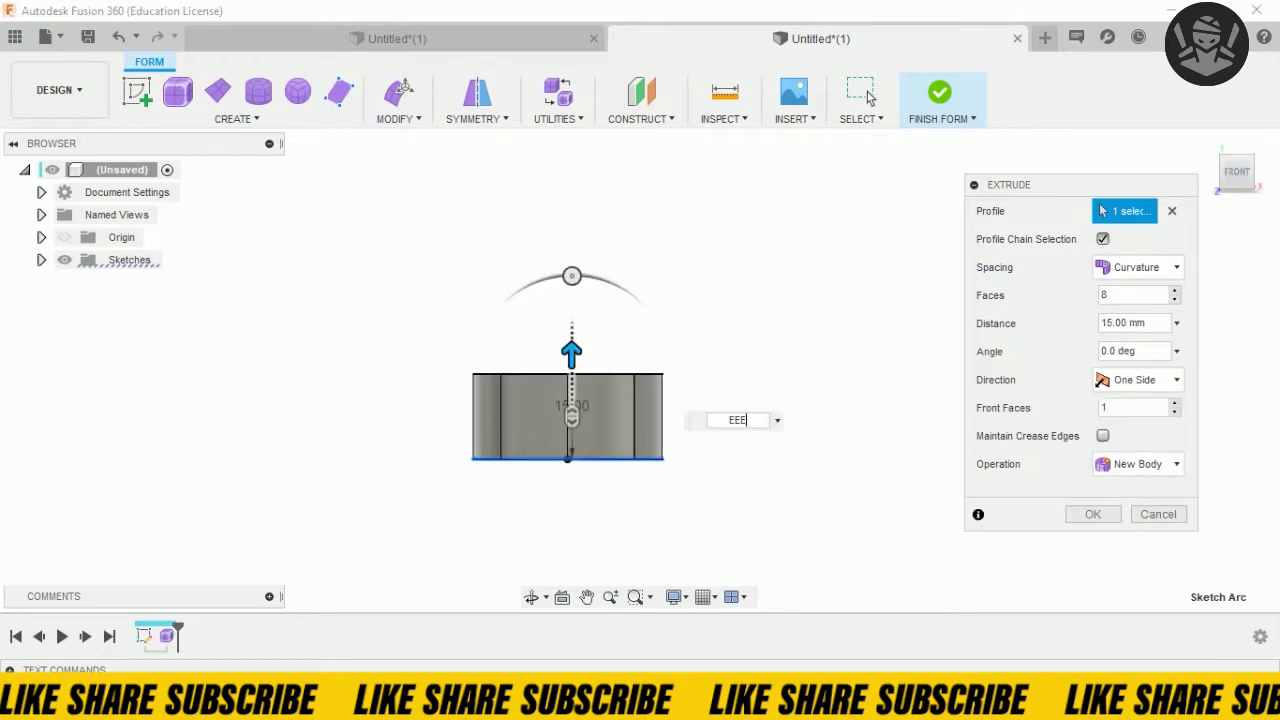
key(Return)
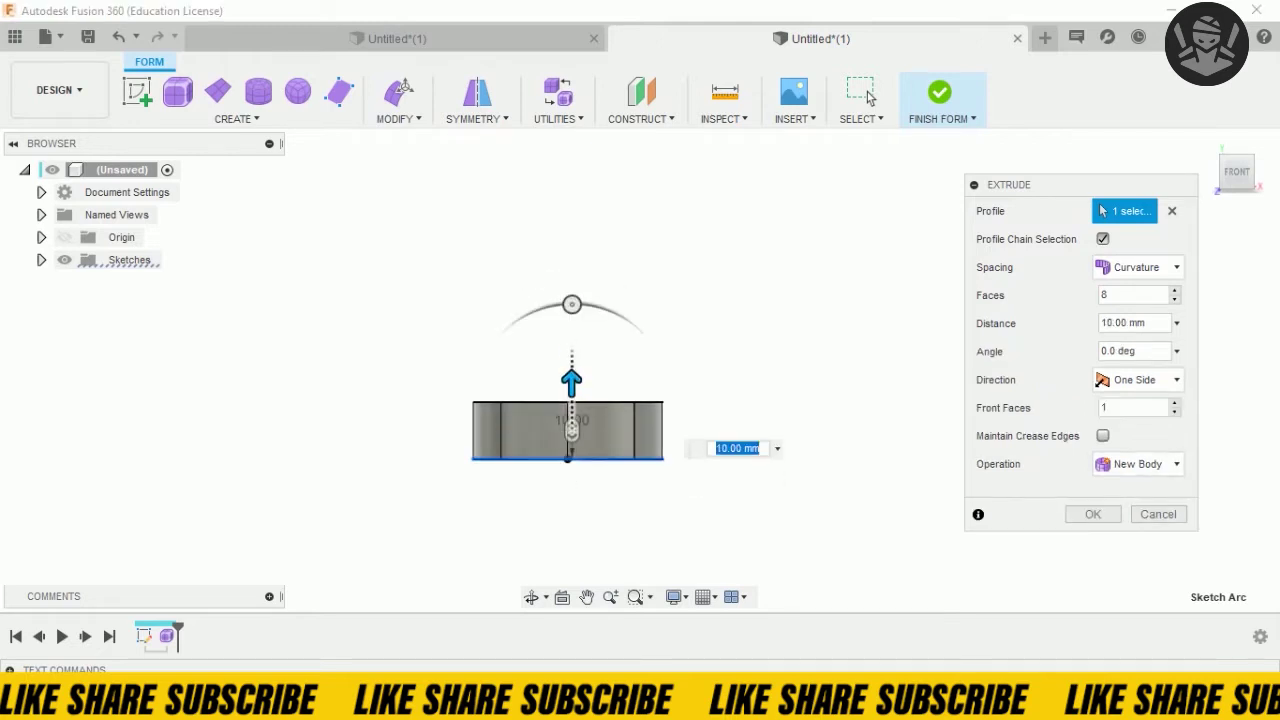
drag(571, 380, 571, 424)
key(Return)
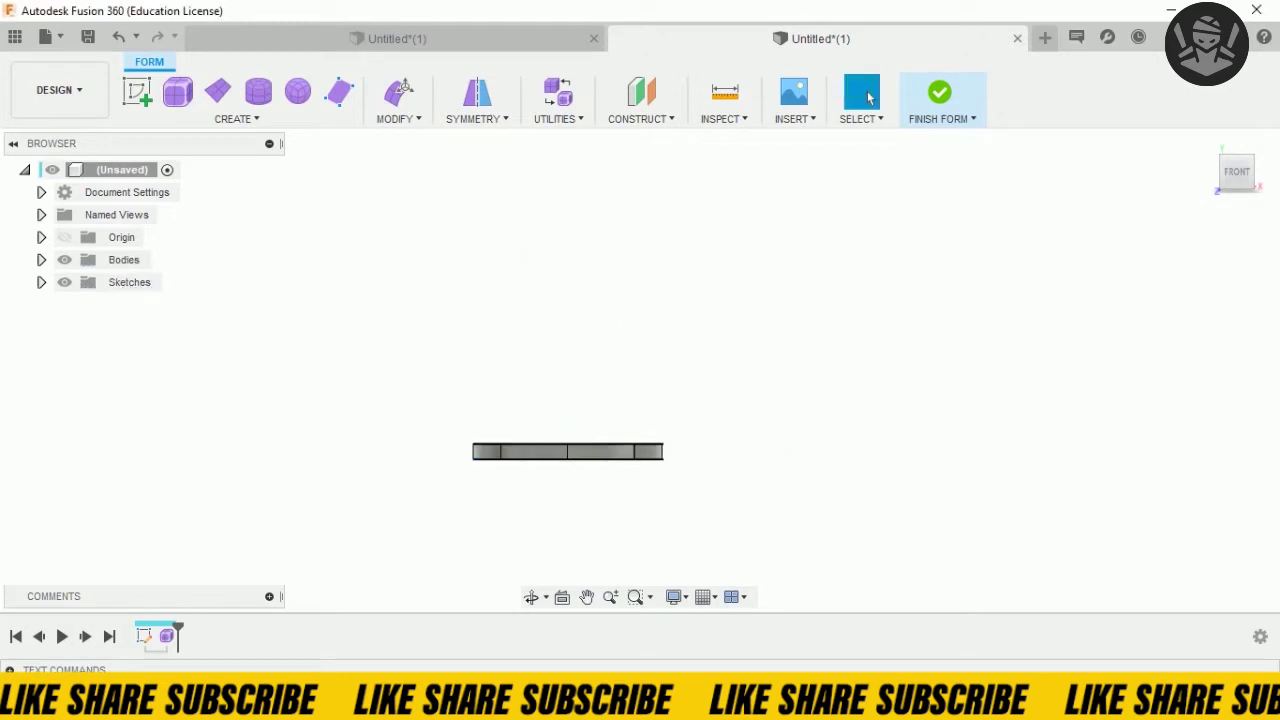
- Start Edit Form and select the ring's whole top edge loop in the front view
click(398, 95)
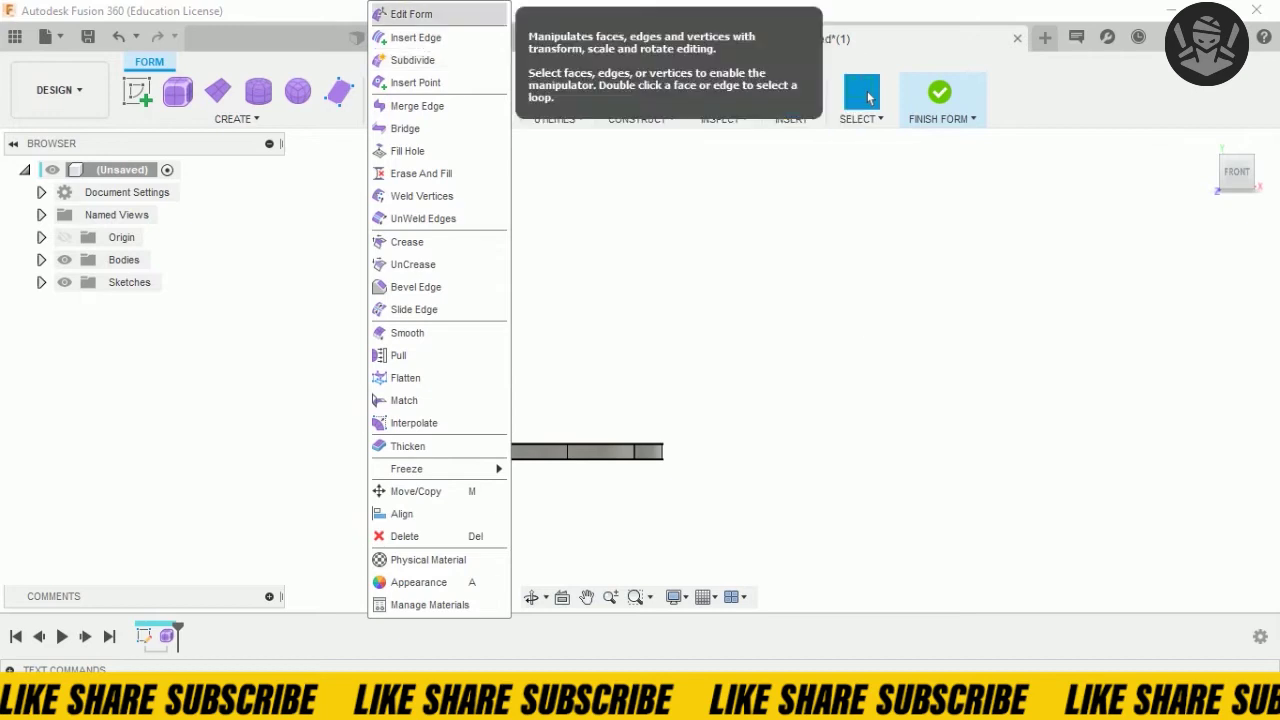
click(398, 95)
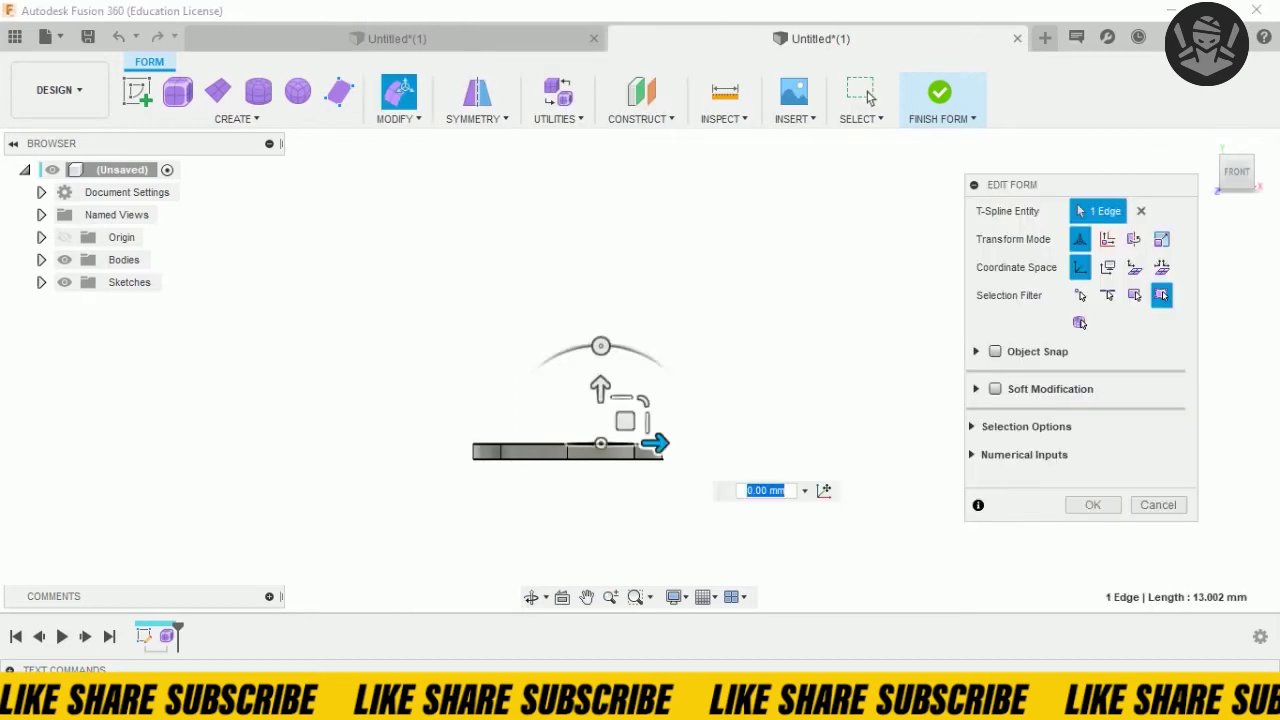
click(534, 451)
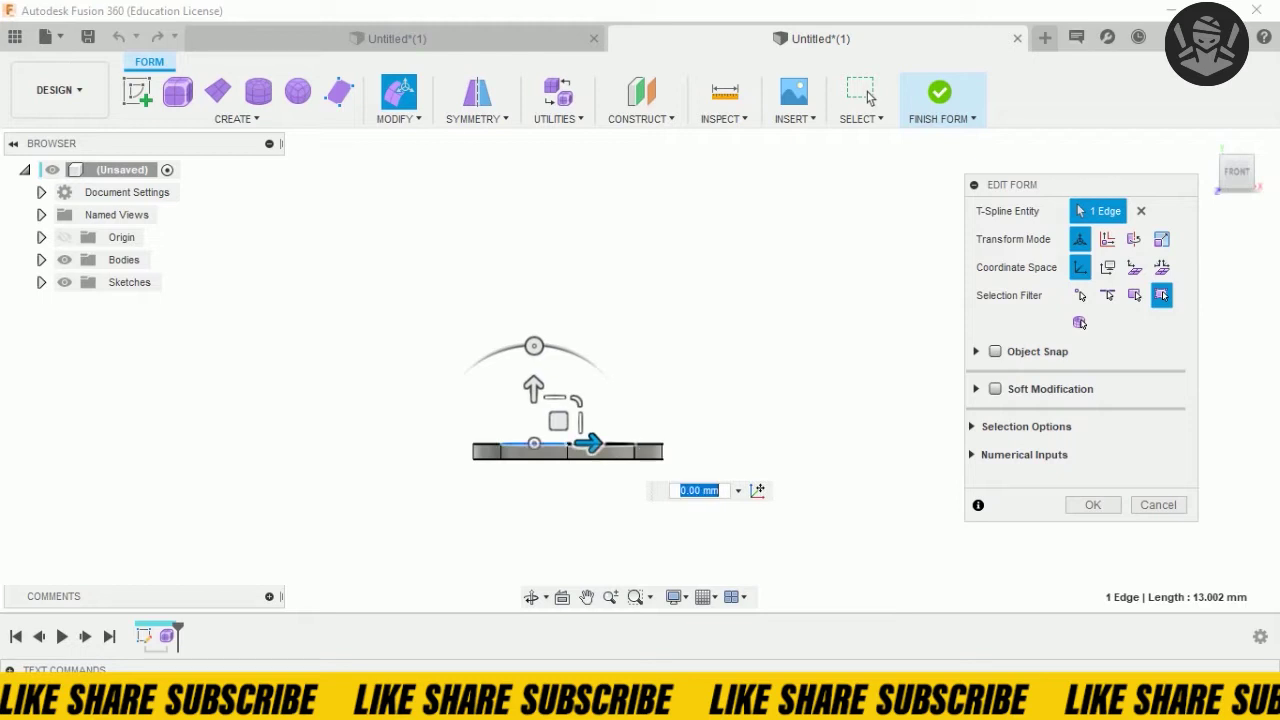
click(600, 451)
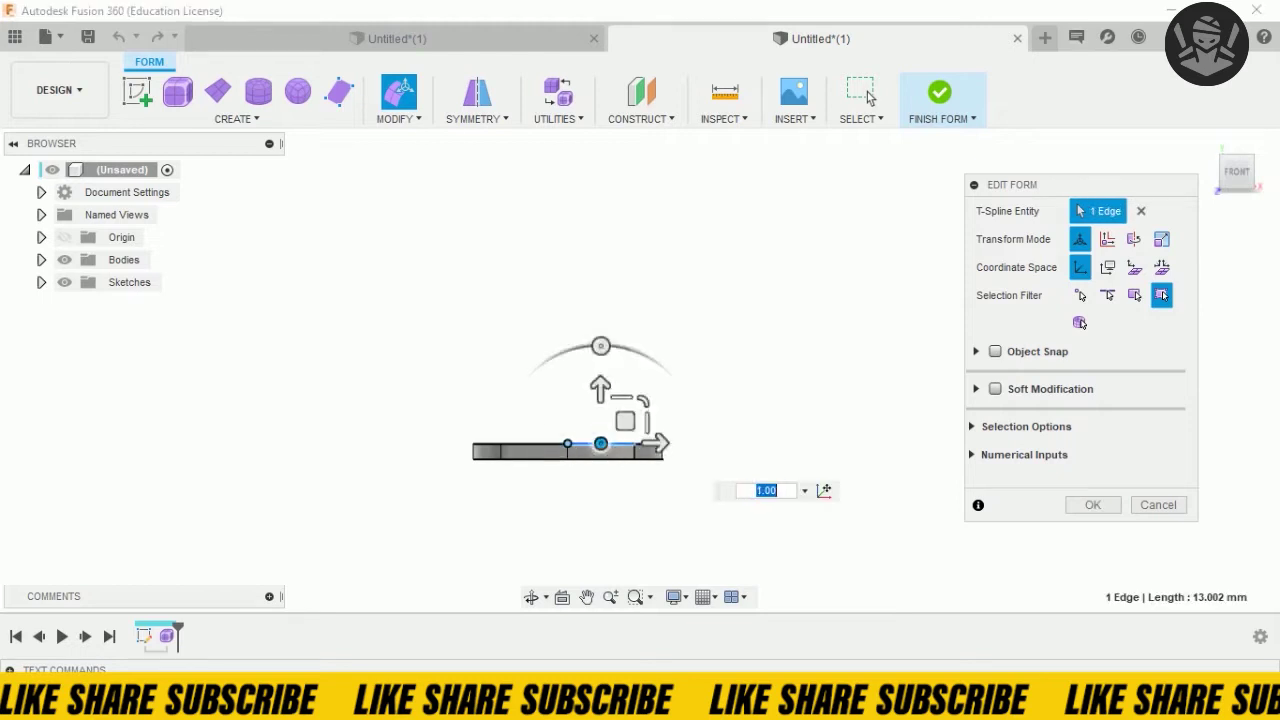
key(Escape)
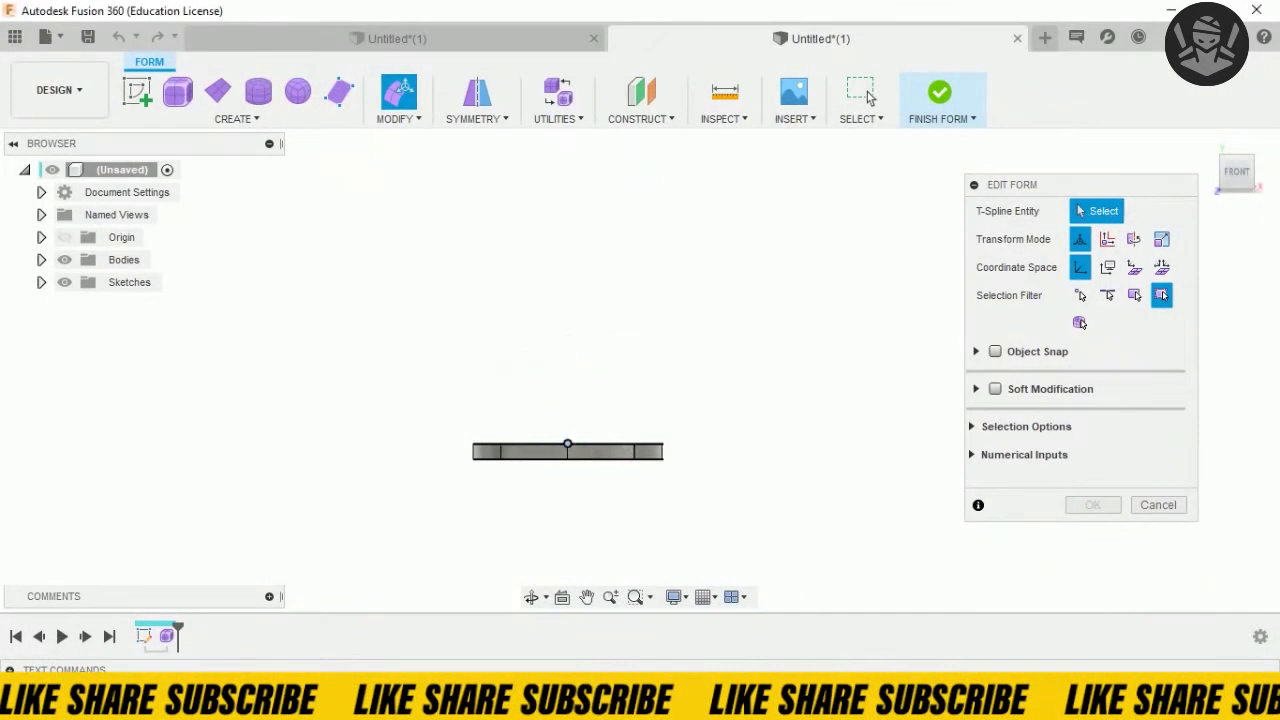
shift+middle_drag(640, 370, 640, 400)
click(661, 441)
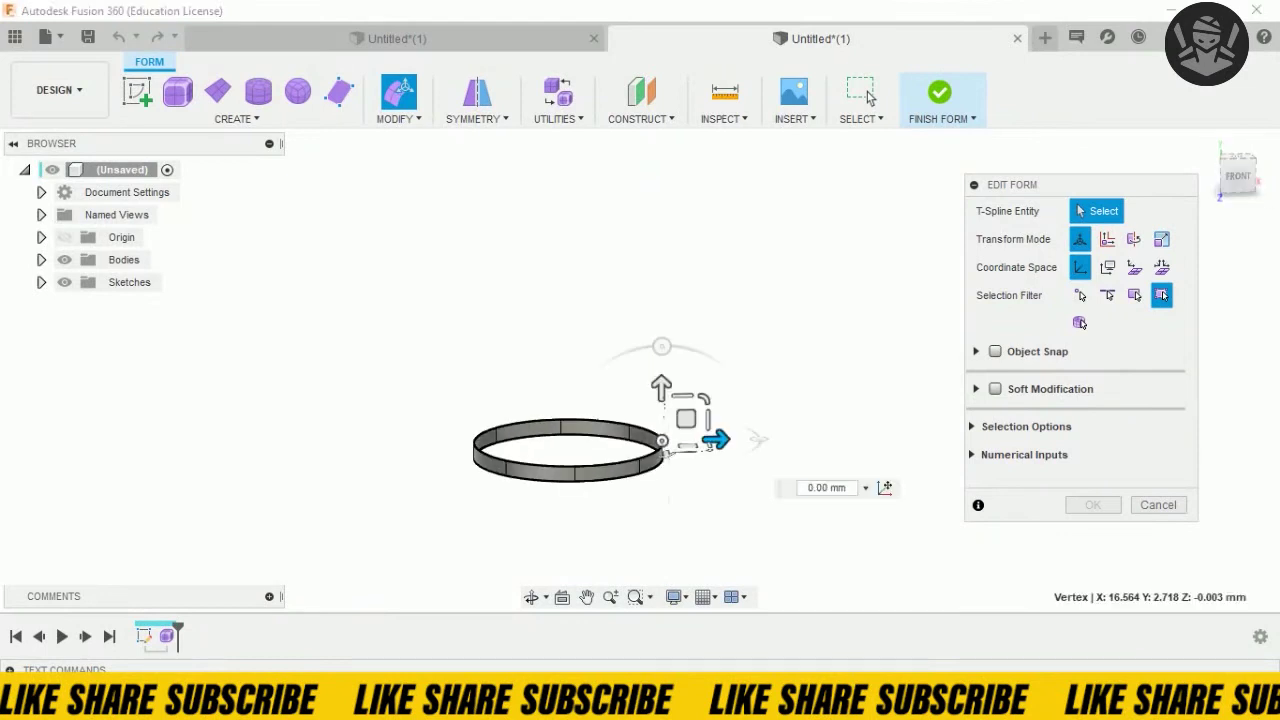
double_click(565, 462)
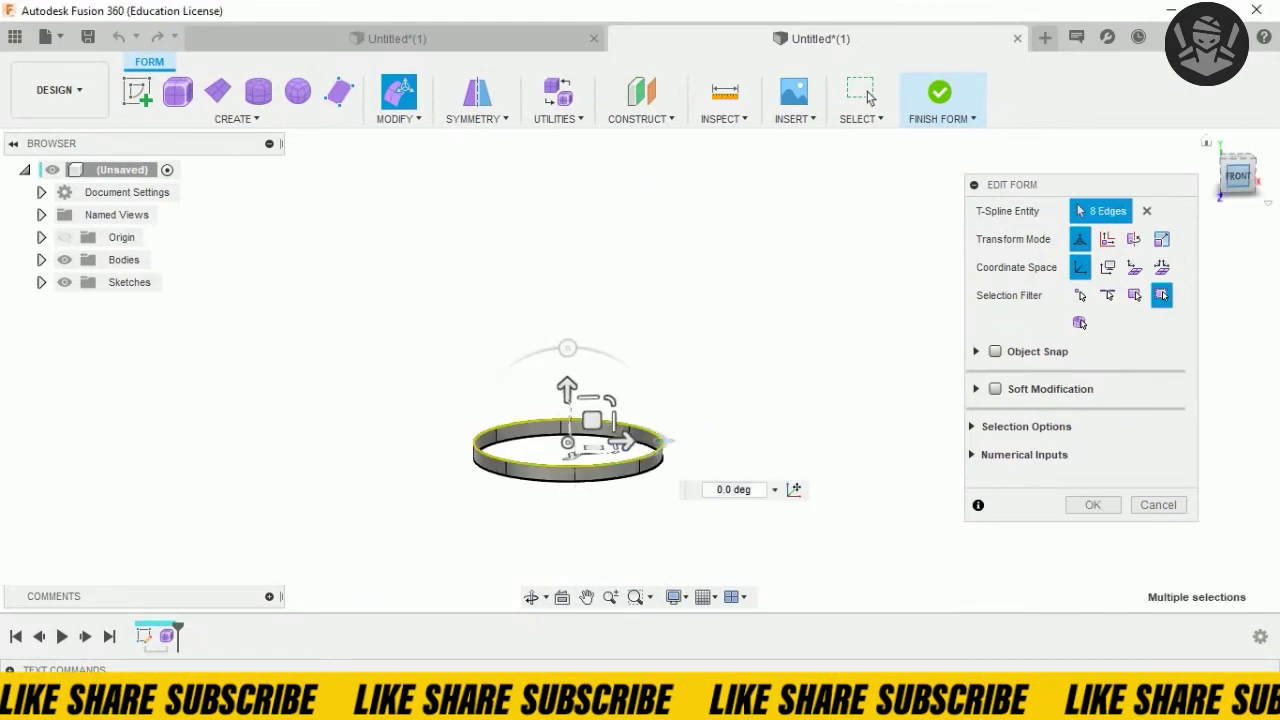
click(1237, 171)
- Raise the top loop in stages to 5, 10 and 15 mm, widening it between raises
mouse_move(567, 388)
mouse_down()
mouse_move(567, 334)
mouse_move(567, 360)
mouse_up()
drag(567, 415, 575, 415)
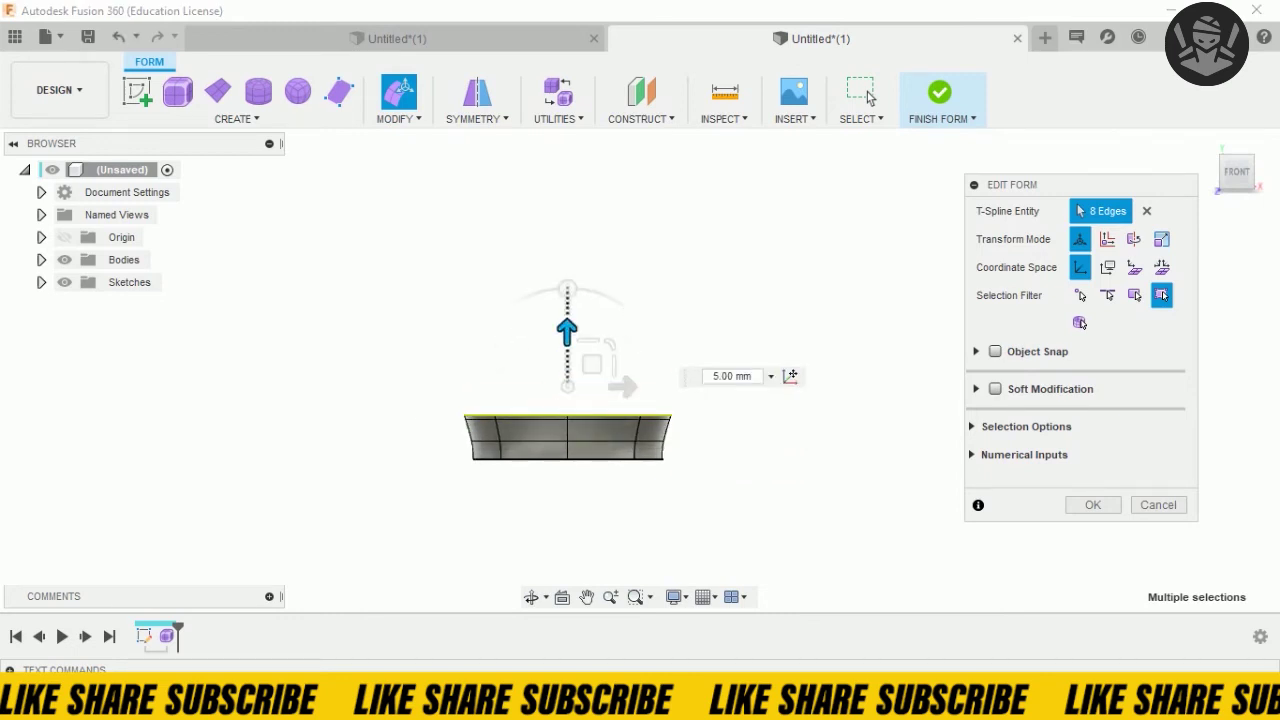
drag(567, 358, 567, 302)
drag(567, 358, 572, 358)
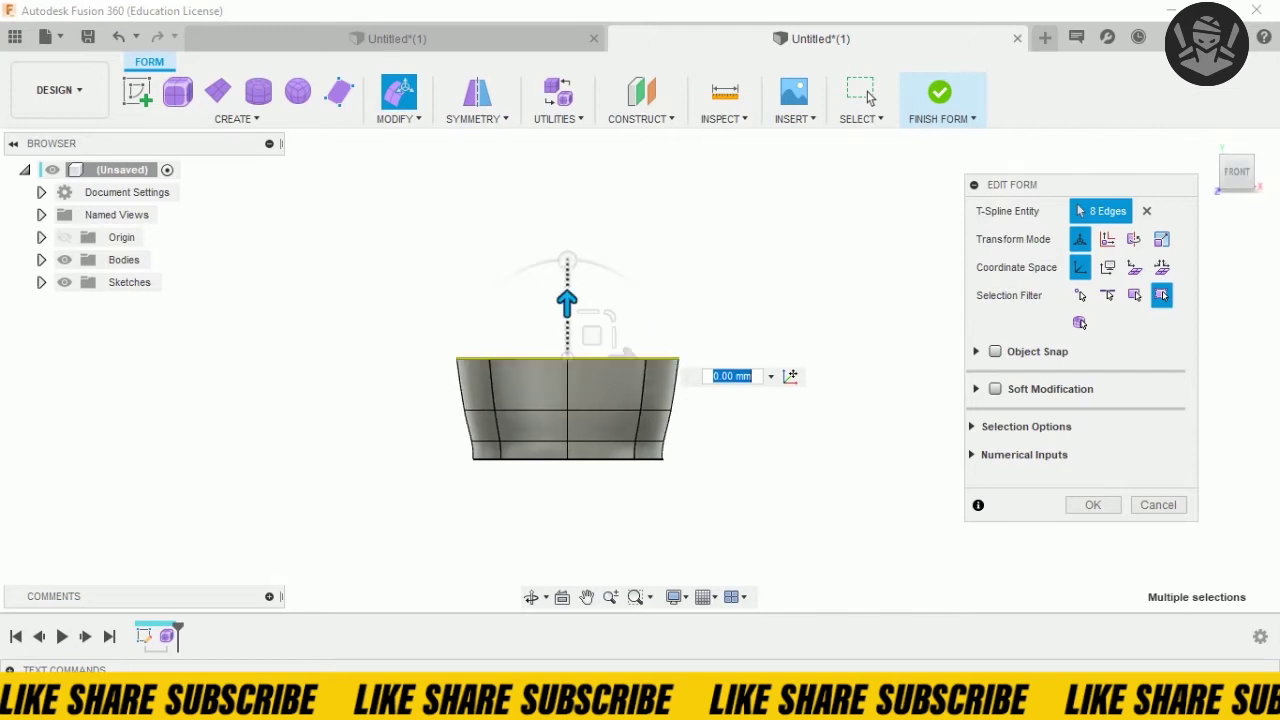
drag(567, 302, 567, 218)
scroll(600, 420, up, 2)
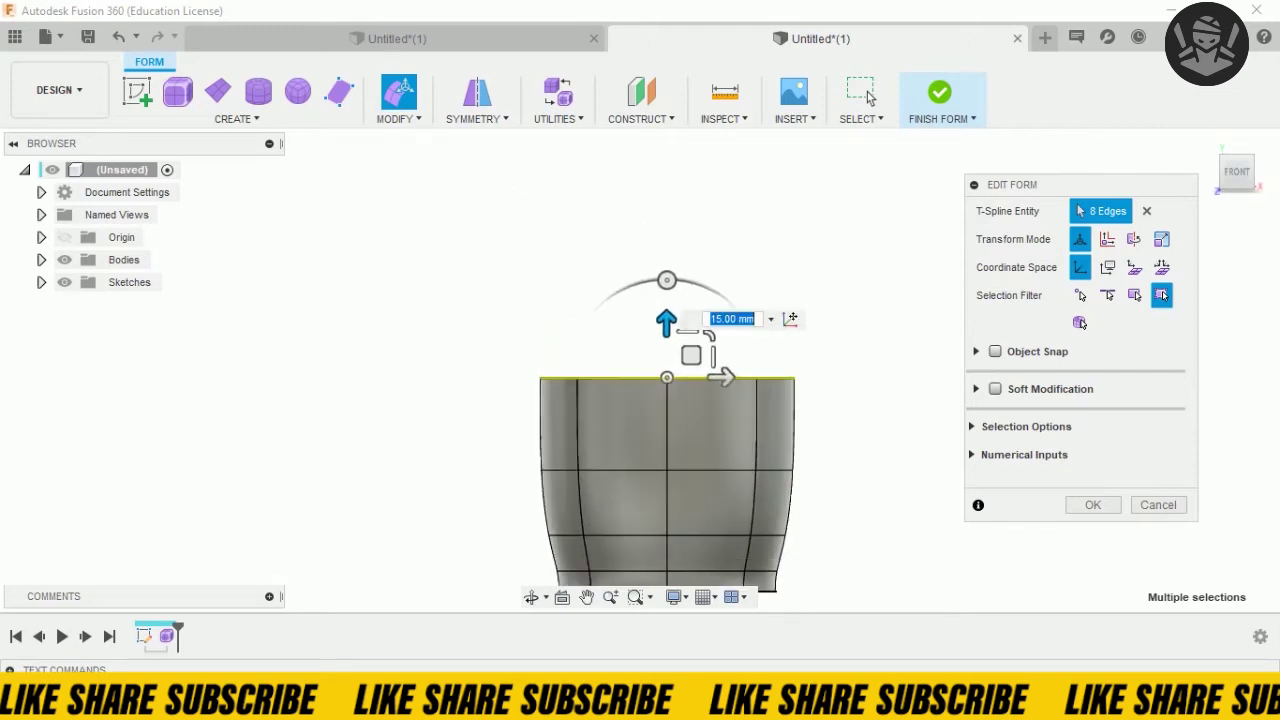
- Narrow the top edge loop slightly and move it up exactly 10 mm
drag(599, 365, 592, 370)
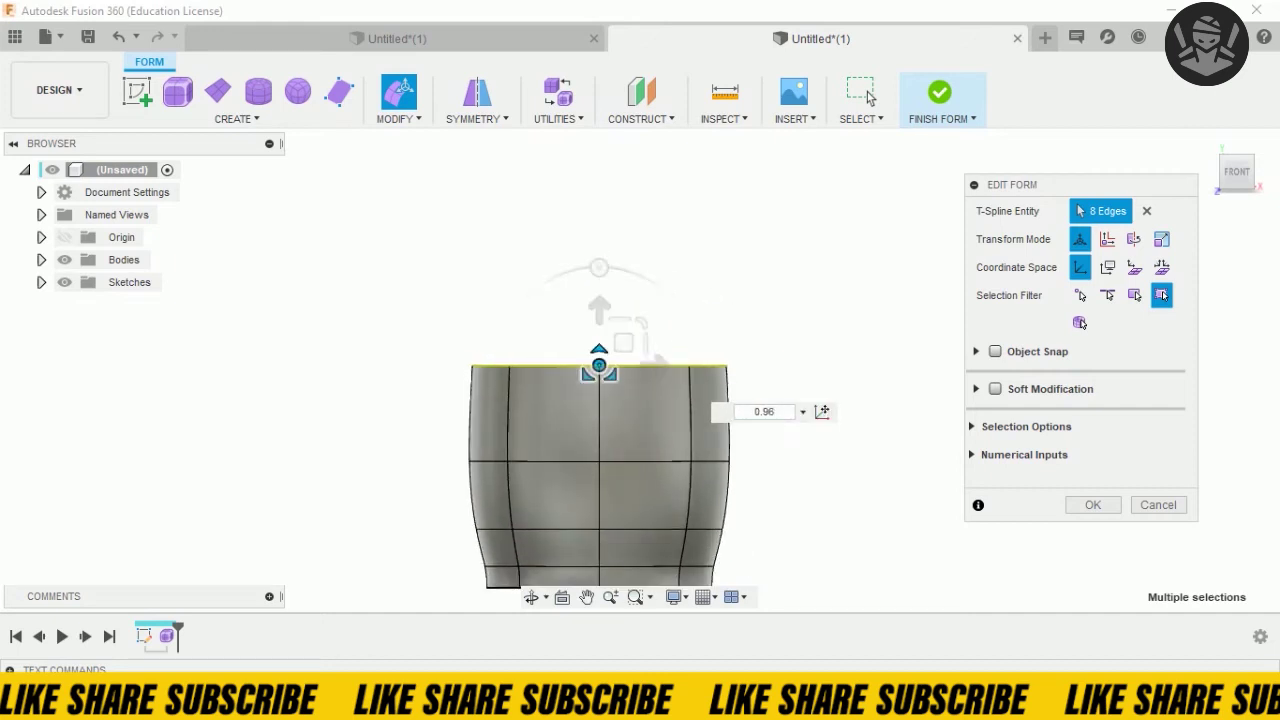
click(599, 310)
text(10)
key(Return)
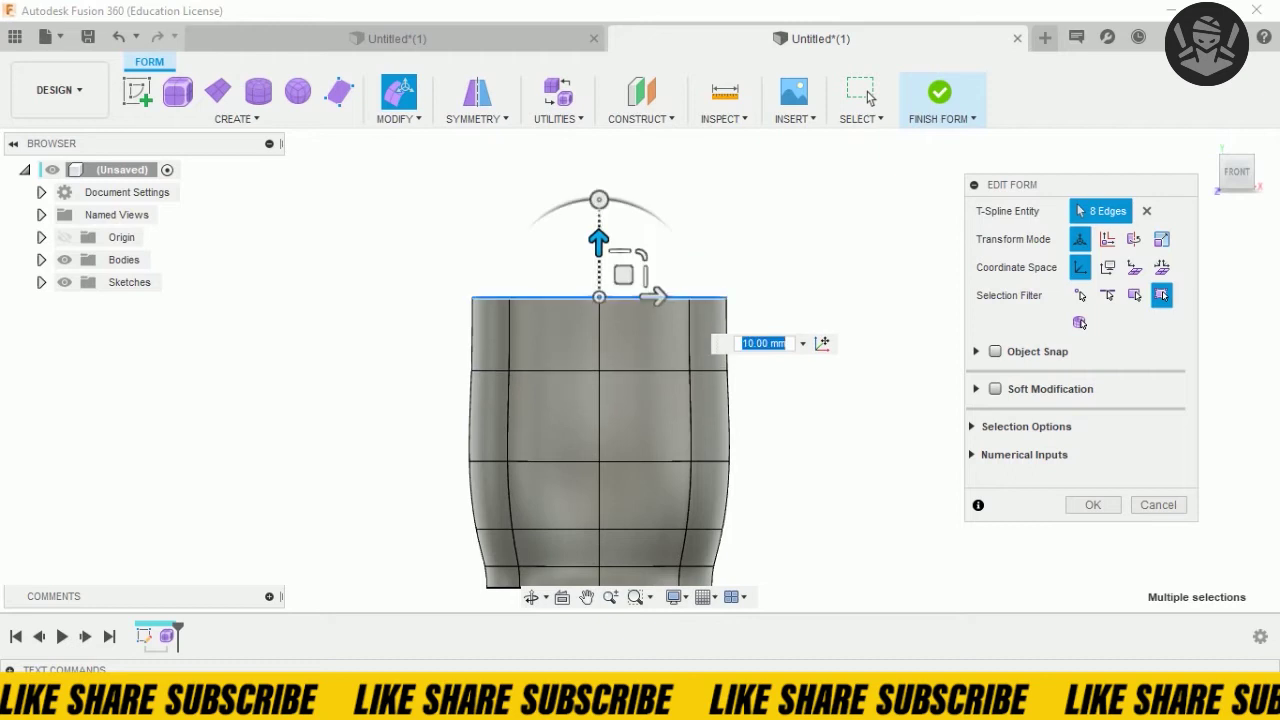
- Widen the middle edge loop and the top edge loop slightly
double_click(600, 369)
drag(598, 376, 598, 370)
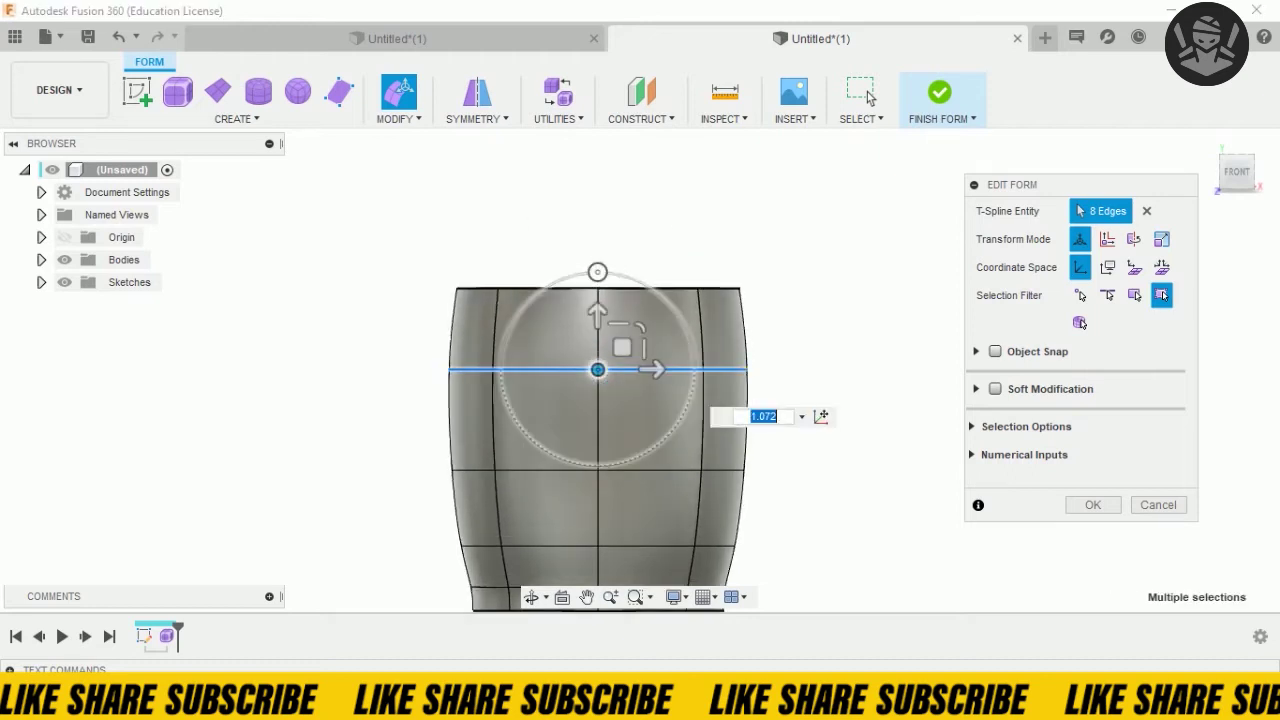
double_click(598, 289)
drag(598, 289, 598, 292)
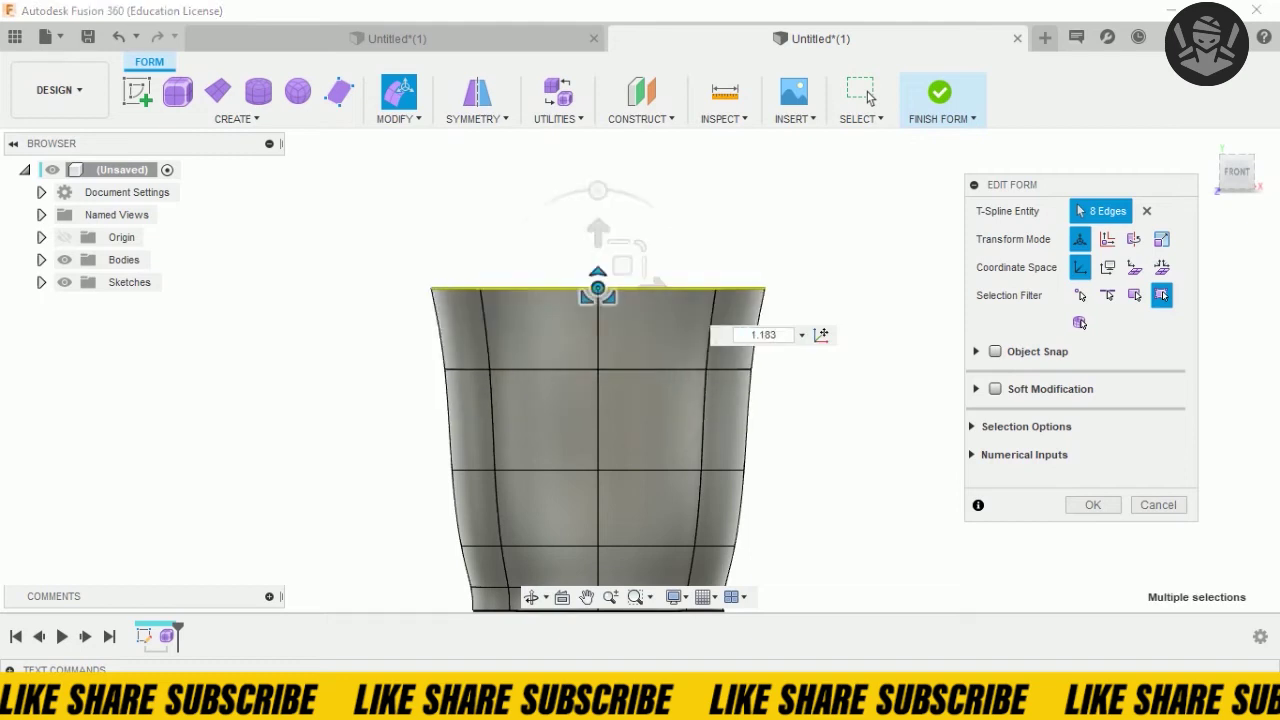
scroll(580, 360, up, 1)
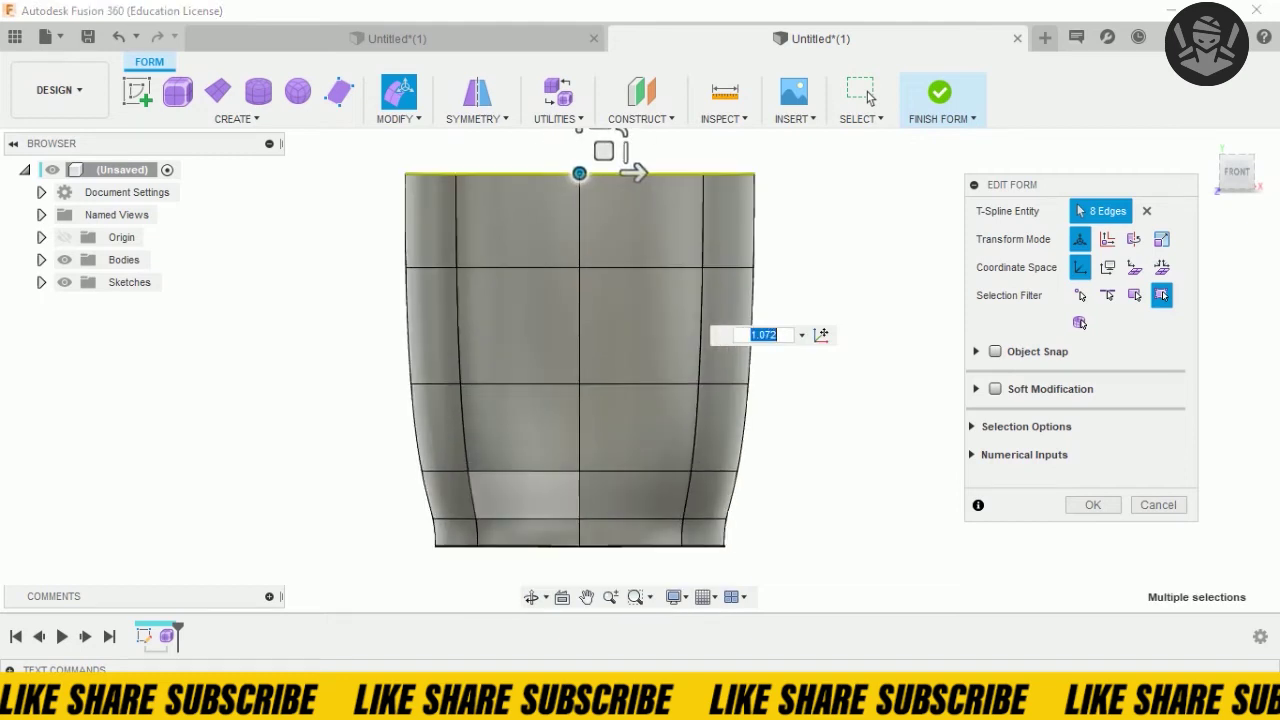
- Reshape loops bottom to top: widen the lower loops, pinch the waist, round the shoulder, widen the top
double_click(527, 518)
drag(579, 518, 582, 514)
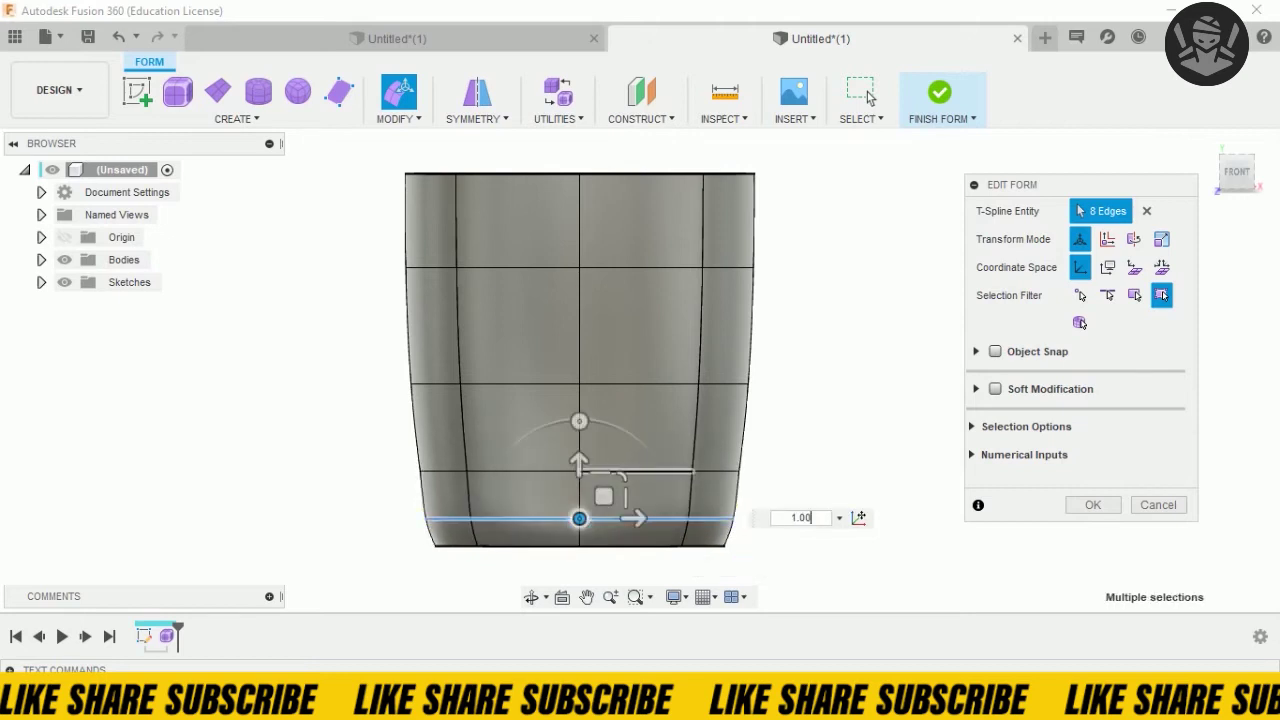
double_click(580, 470)
drag(603, 449, 609, 445)
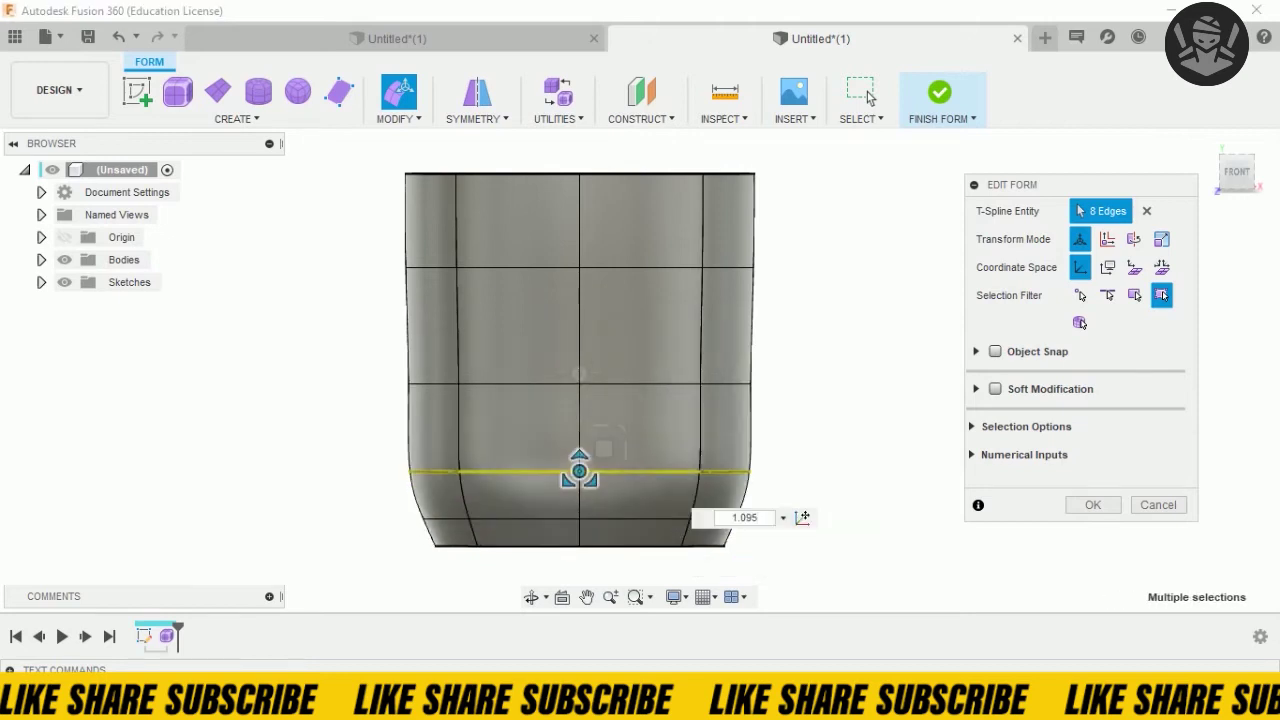
double_click(640, 383)
drag(604, 362, 604, 362)
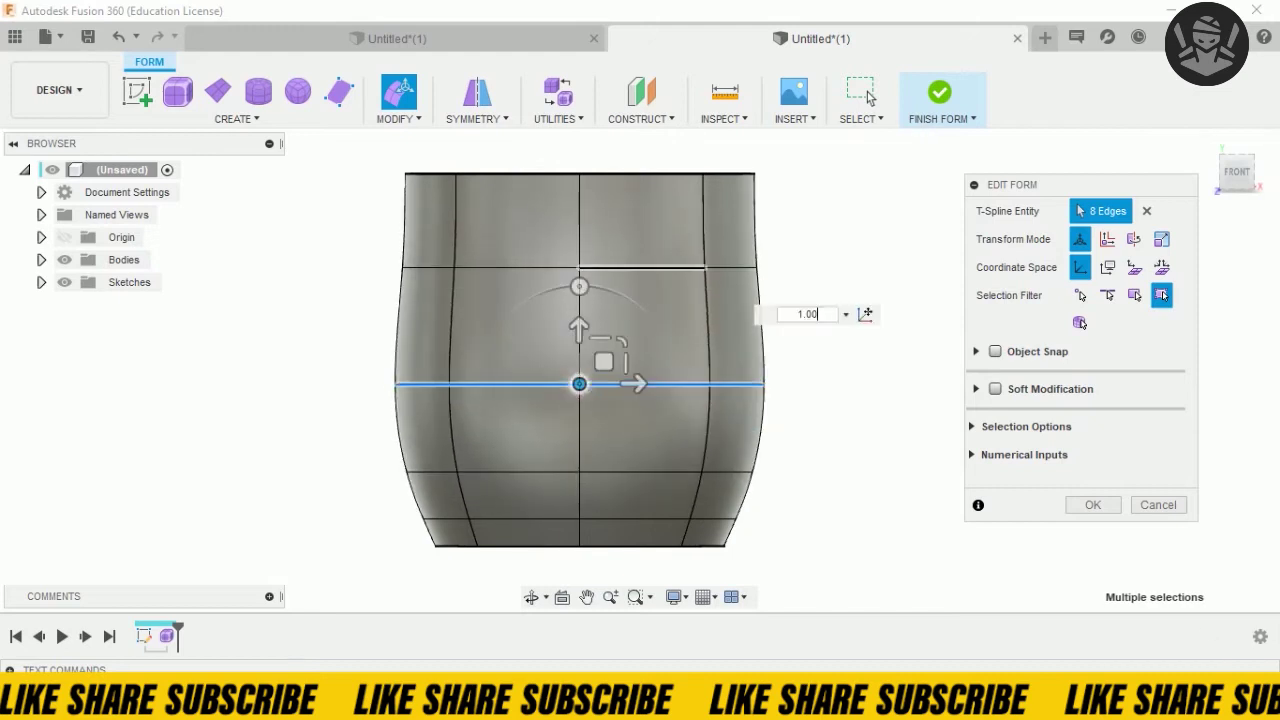
double_click(640, 267)
drag(603, 245, 607, 241)
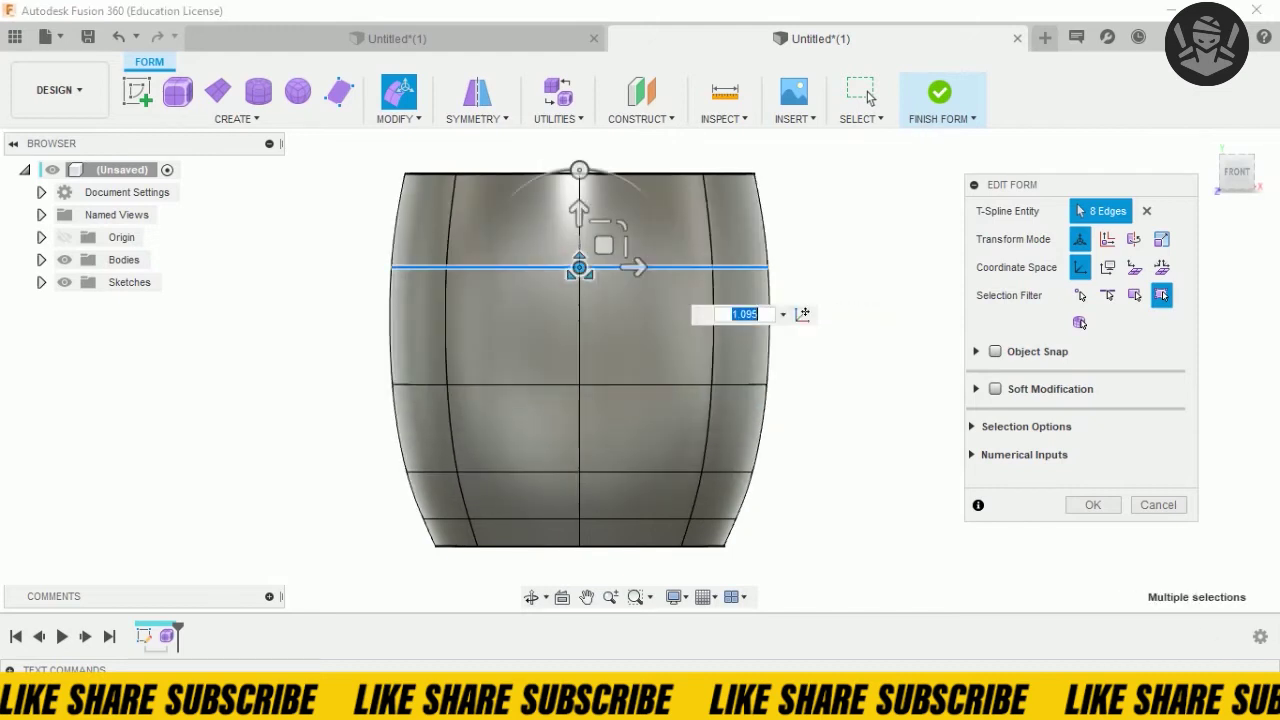
double_click(640, 174)
drag(603, 151, 604, 150)
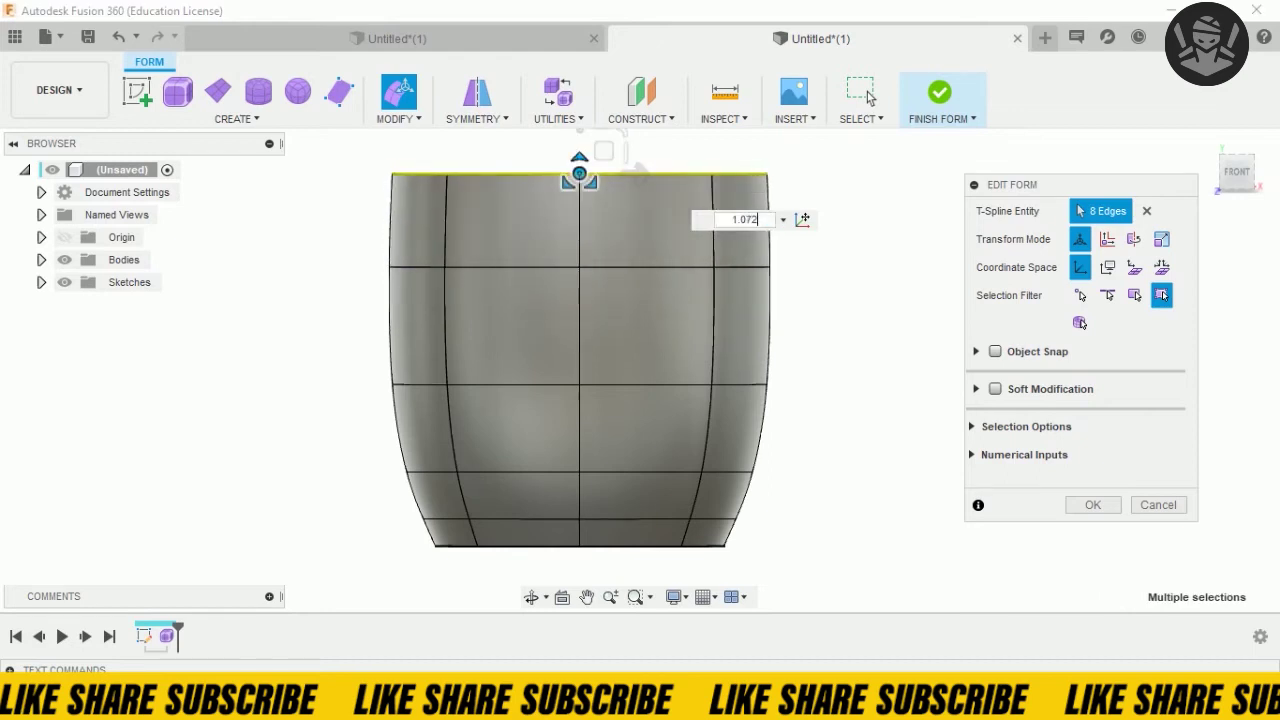
- Pull the top loop up 15 mm and scale the middle loop slightly wider
scroll(583, 350, down, 3)
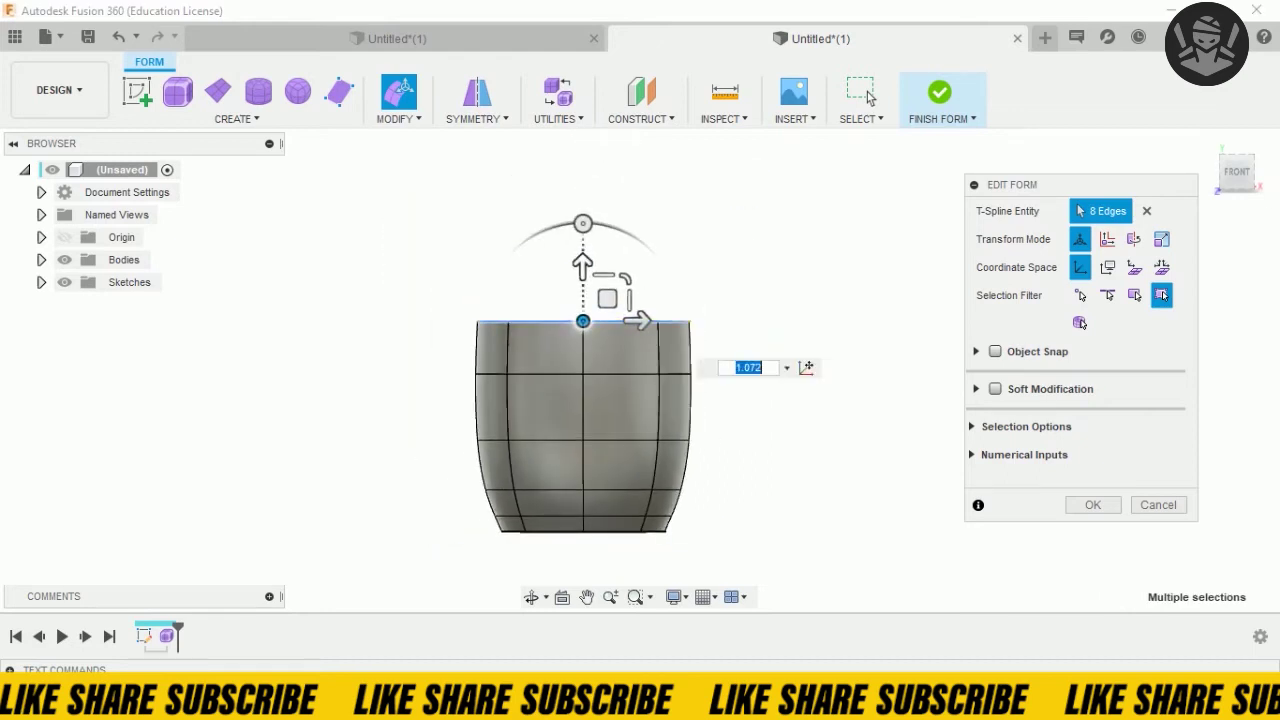
drag(582, 260, 583, 192)
scroll(608, 282, up, 2)
scroll(608, 282, up, 2)
click(628, 380)
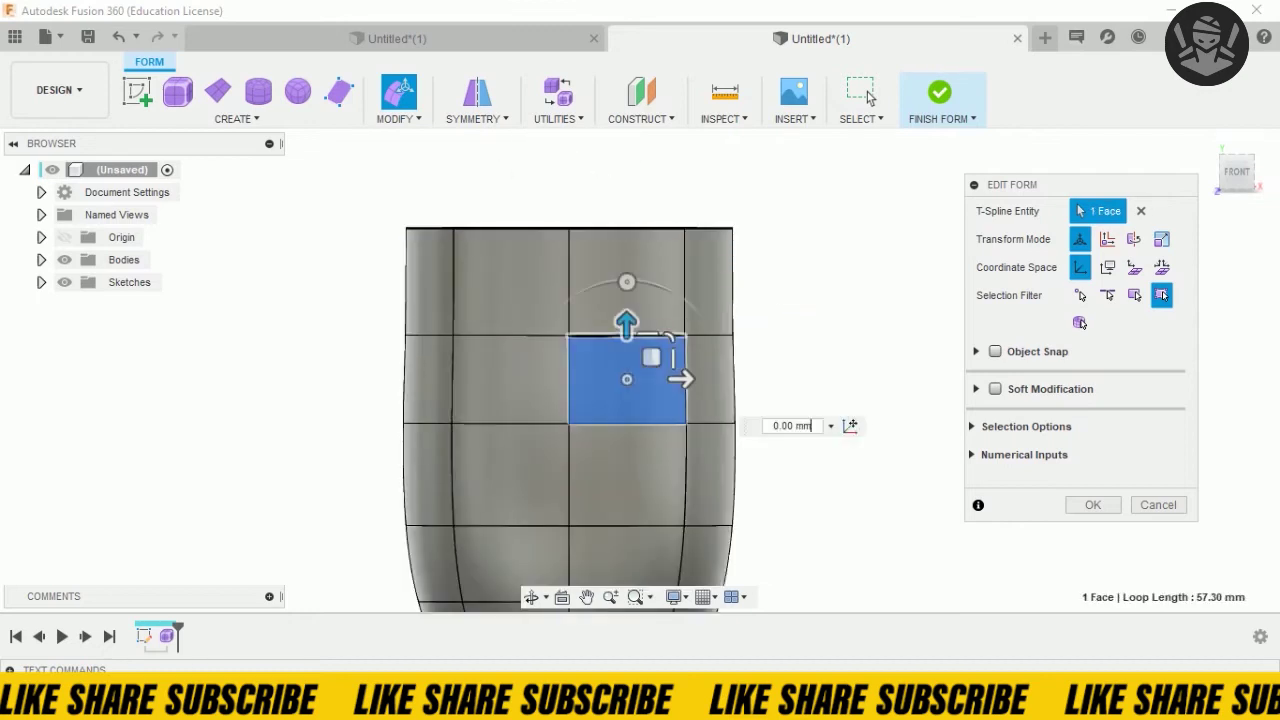
double_click(500, 335)
mouse_move(591, 310)
mouse_down()
mouse_move(605, 305)
mouse_move(594, 290)
mouse_up()
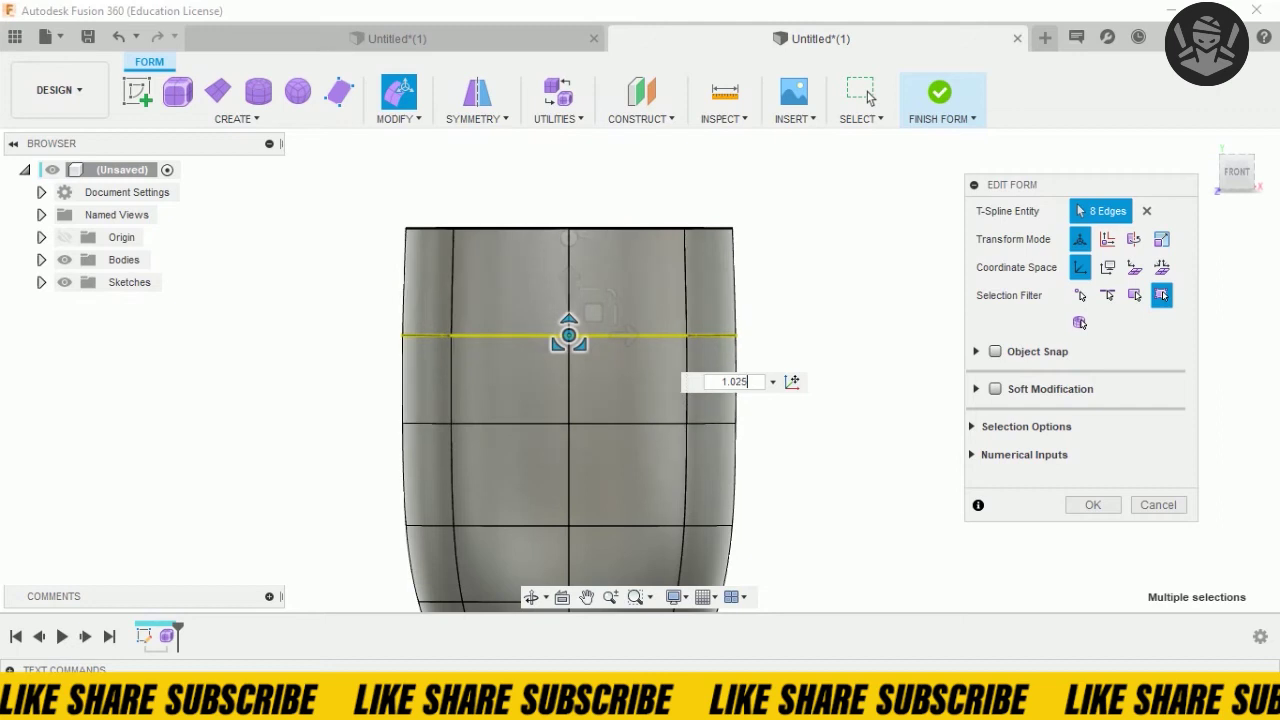
- Scale the top edge loop by 1.049, then 1.025, and raise it to lengthen the body
double_click(480, 229)
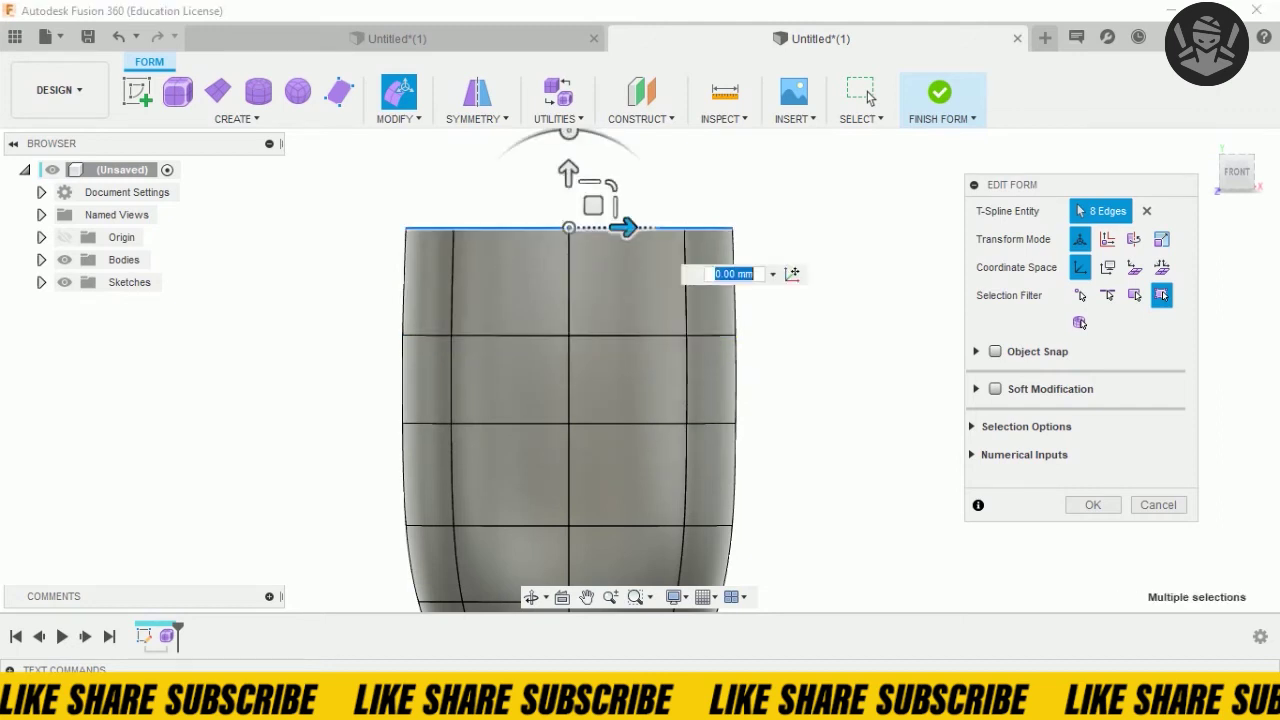
text(1.049)
key(Return)
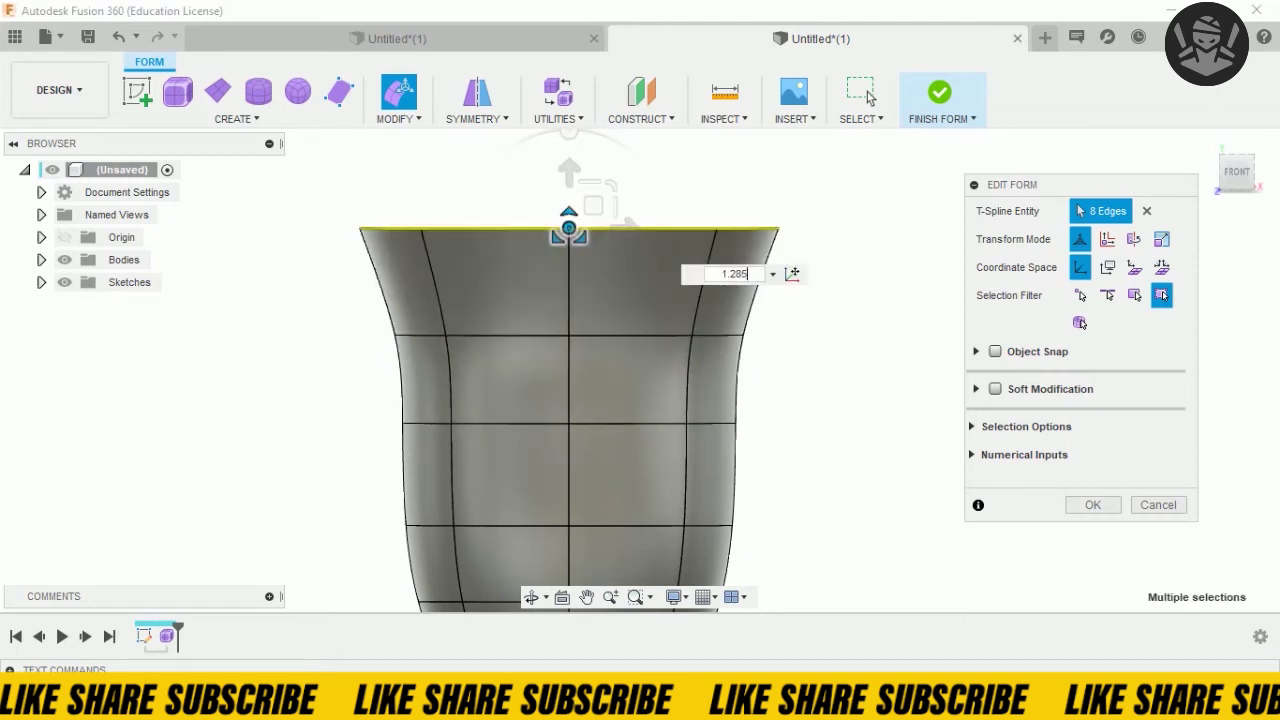
text(1.025)
key(Return)
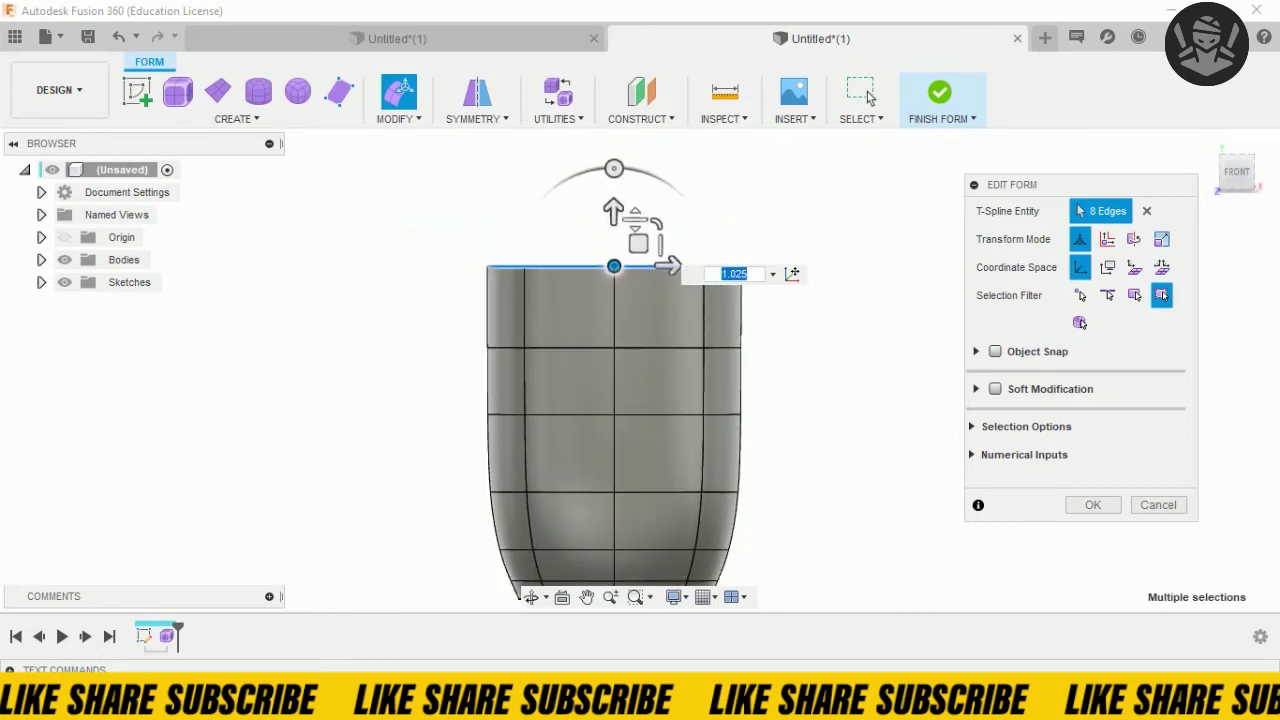
mouse_move(613, 212)
mouse_down()
mouse_move(613, 154)
mouse_move(628, 200)
mouse_up()
- Narrow the top loop and extend it upward 20, then 30 mm into a neck, tapering its top inward
scroll(610, 240, up, 2)
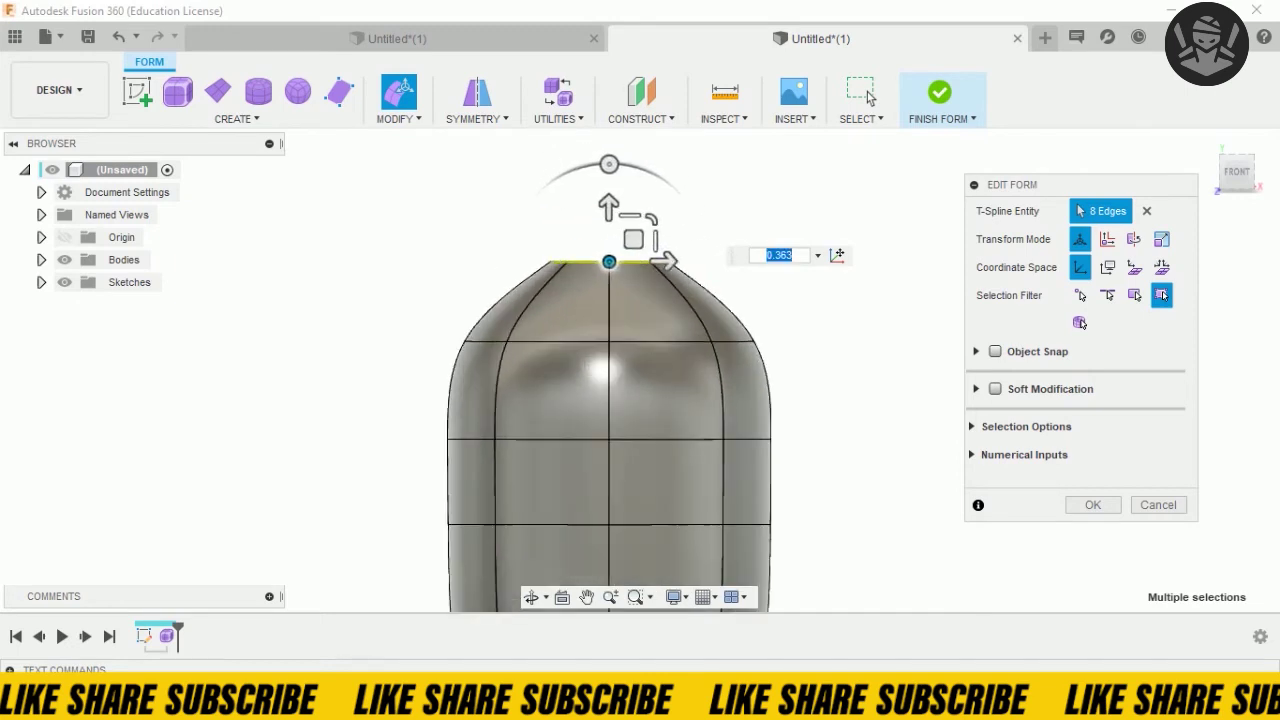
mouse_move(609, 207)
mouse_down()
mouse_move(608, 170)
mouse_move(612, 192)
mouse_up()
drag(612, 252, 612, 258)
drag(617, 206, 618, 160)
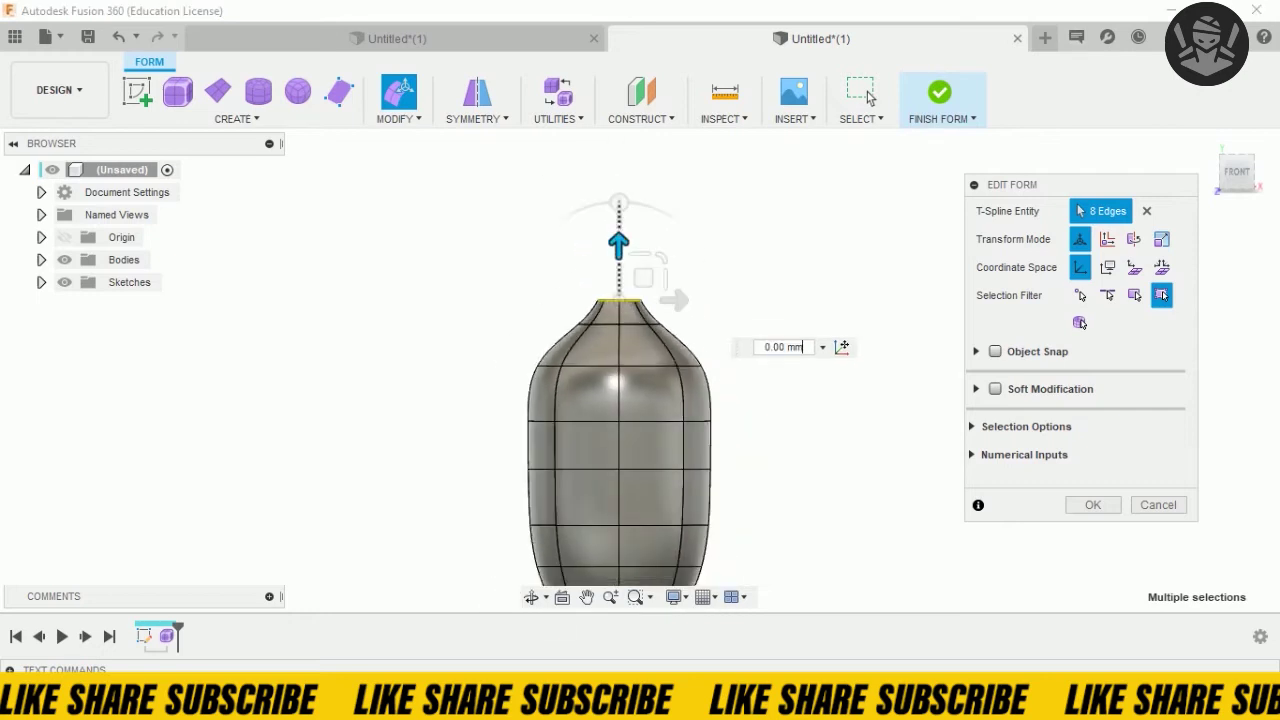
scroll(619, 420, down, 2)
mouse_move(618, 213)
mouse_down()
mouse_move(618, 183)
mouse_move(613, 192)
mouse_up()
scroll(617, 183, up, 3)
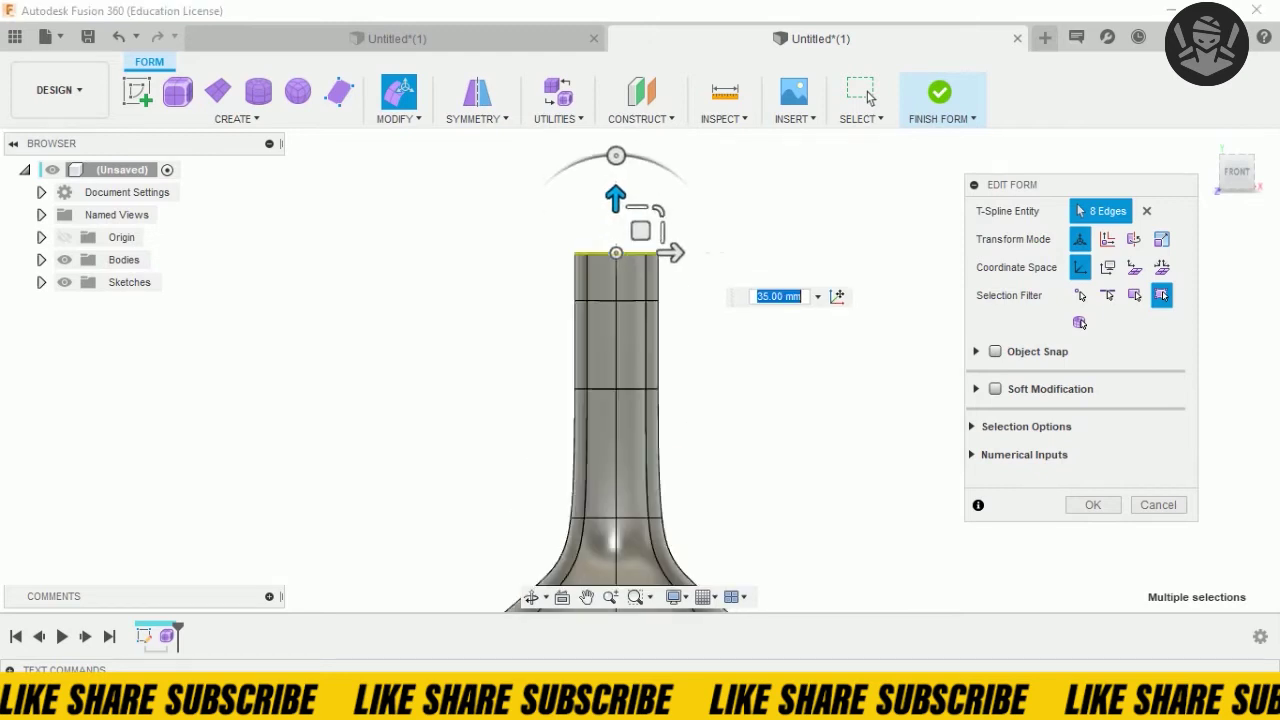
drag(616, 245, 616, 231)
scroll(616, 231, down, 3)
scroll(616, 330, up, 4)
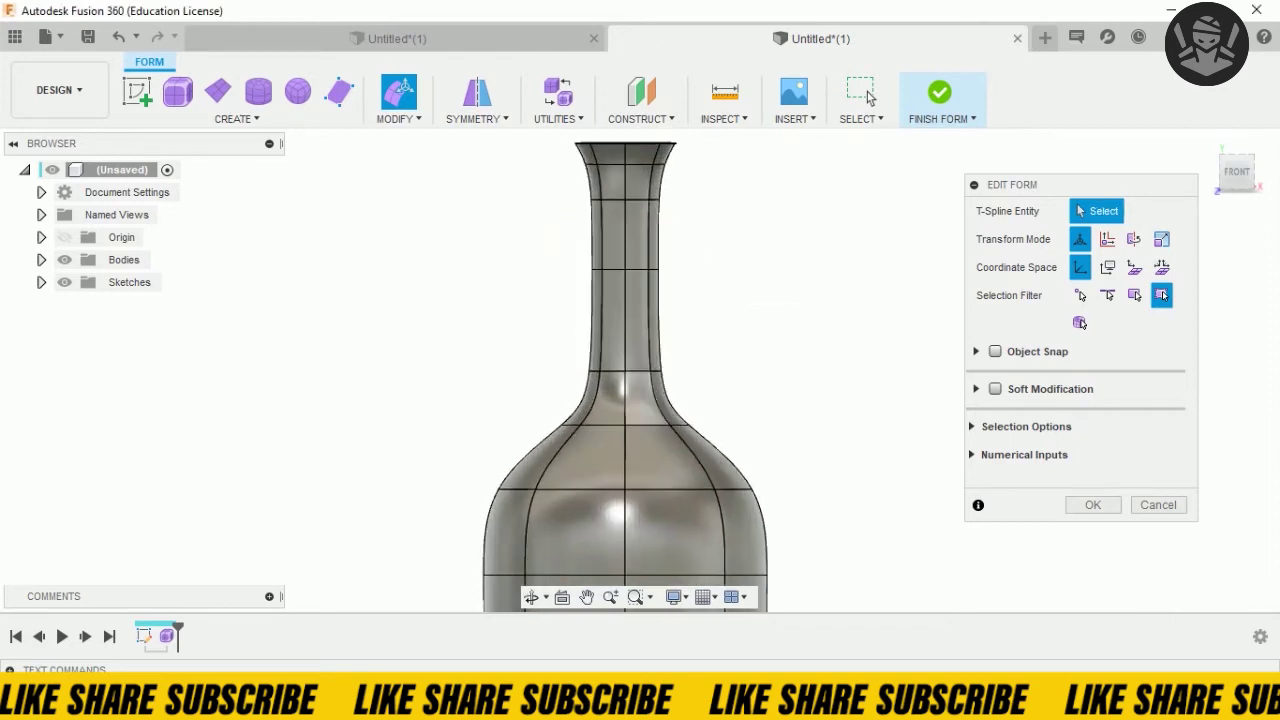
click(616, 371)
- Lower the neck-base loop 3 mm and raise the shoulder loop 2 mm
double_click(590, 372)
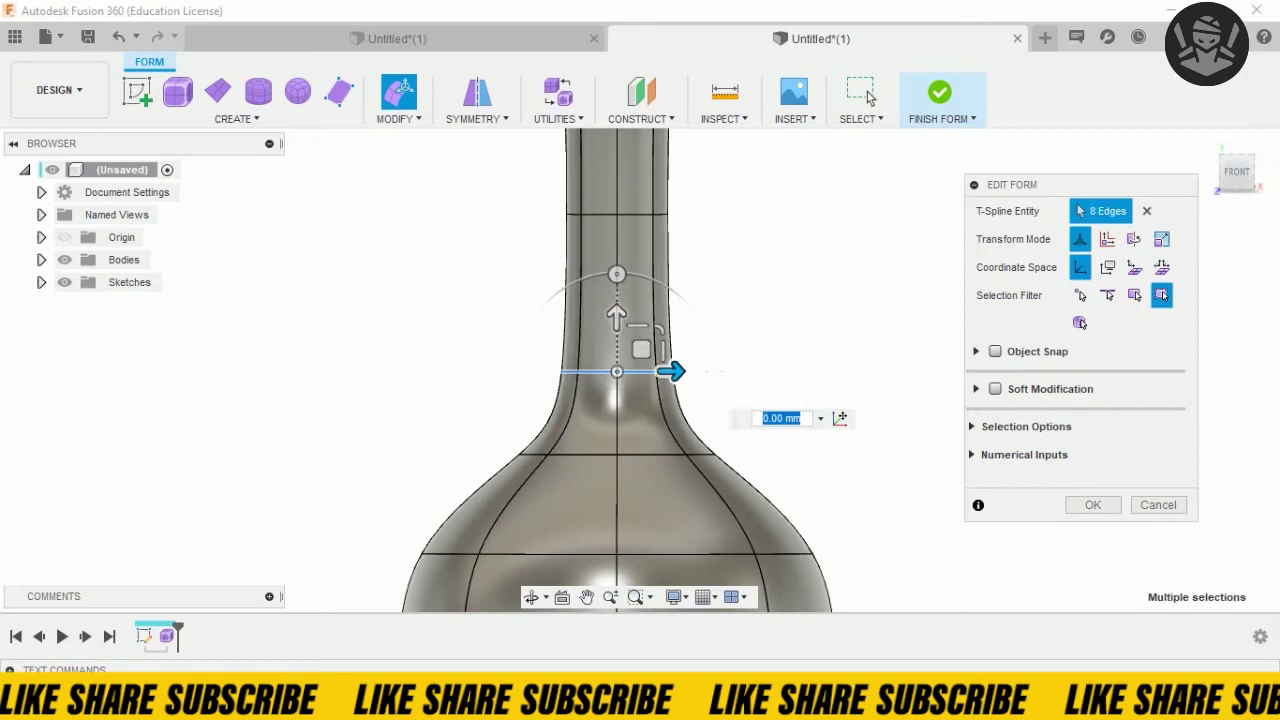
drag(616, 312, 616, 345)
double_click(674, 451)
drag(616, 400, 616, 381)
scroll(694, 357, down, 5)
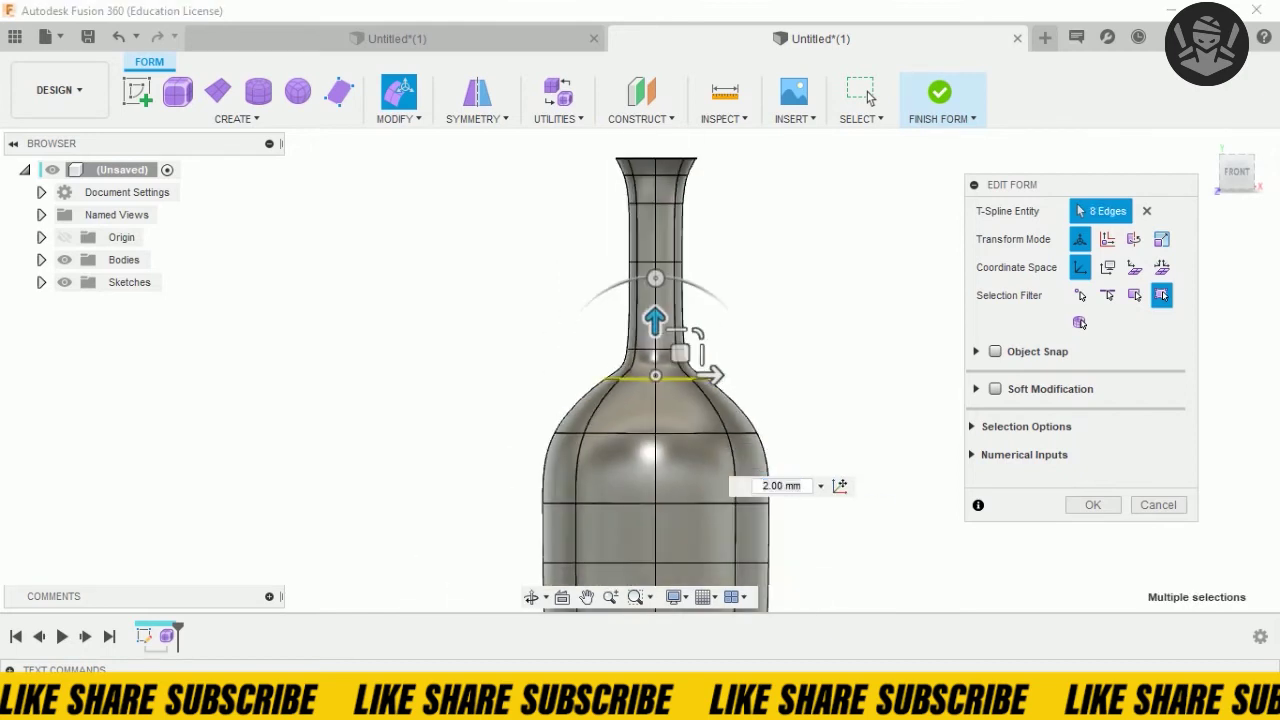
key(Escape)
- Scale the body's middle edge loop inward
click(690, 437)
double_click(690, 437)
scroll(660, 437, up, 3)
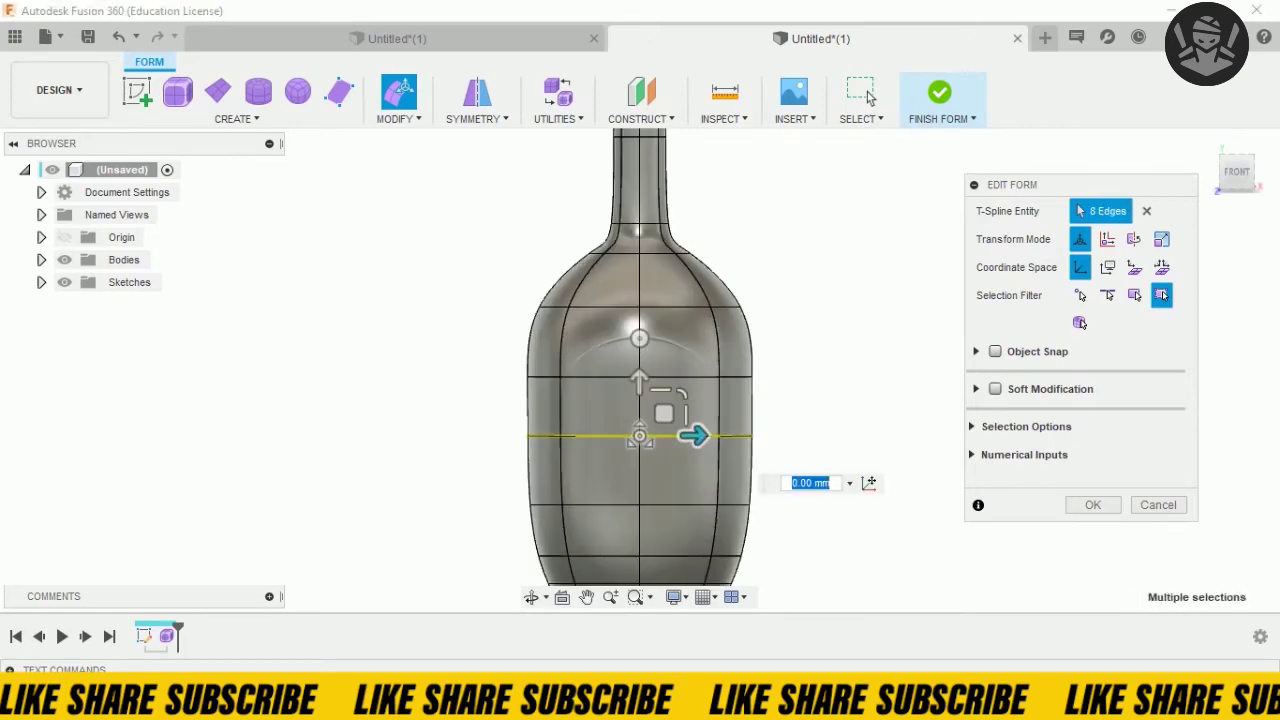
drag(655, 445, 642, 440)
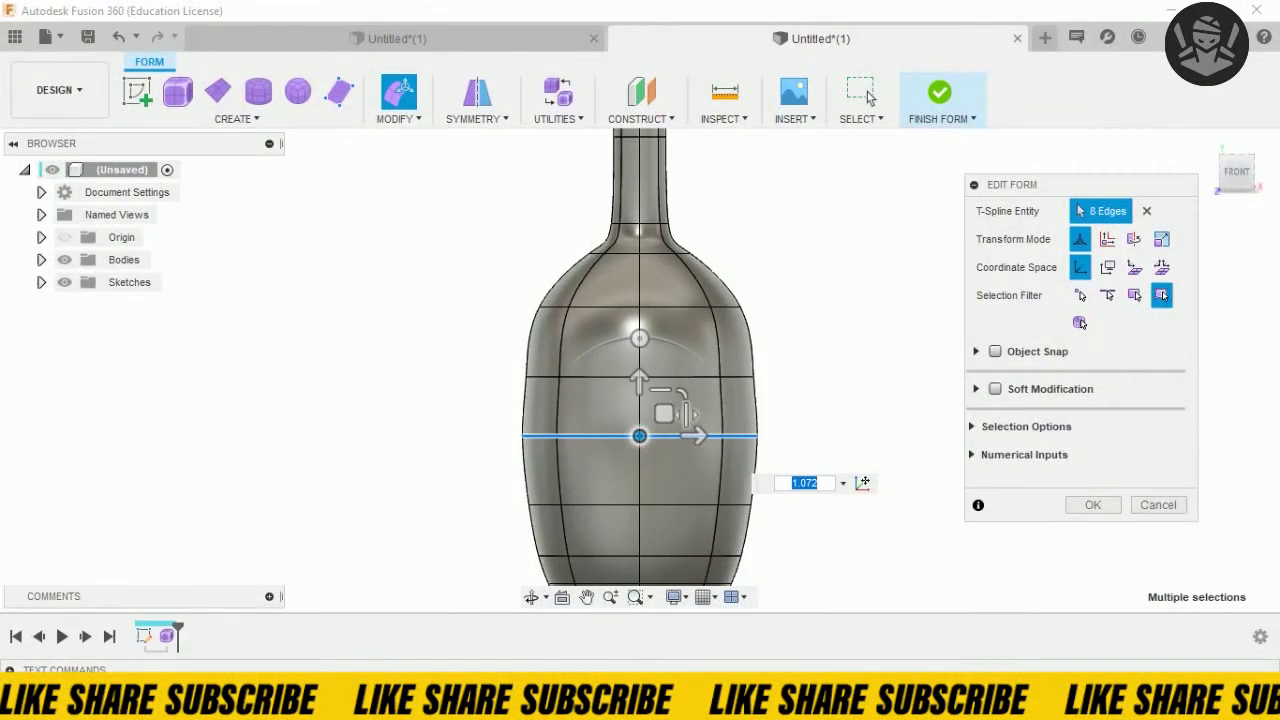
scroll(680, 420, up, 2)
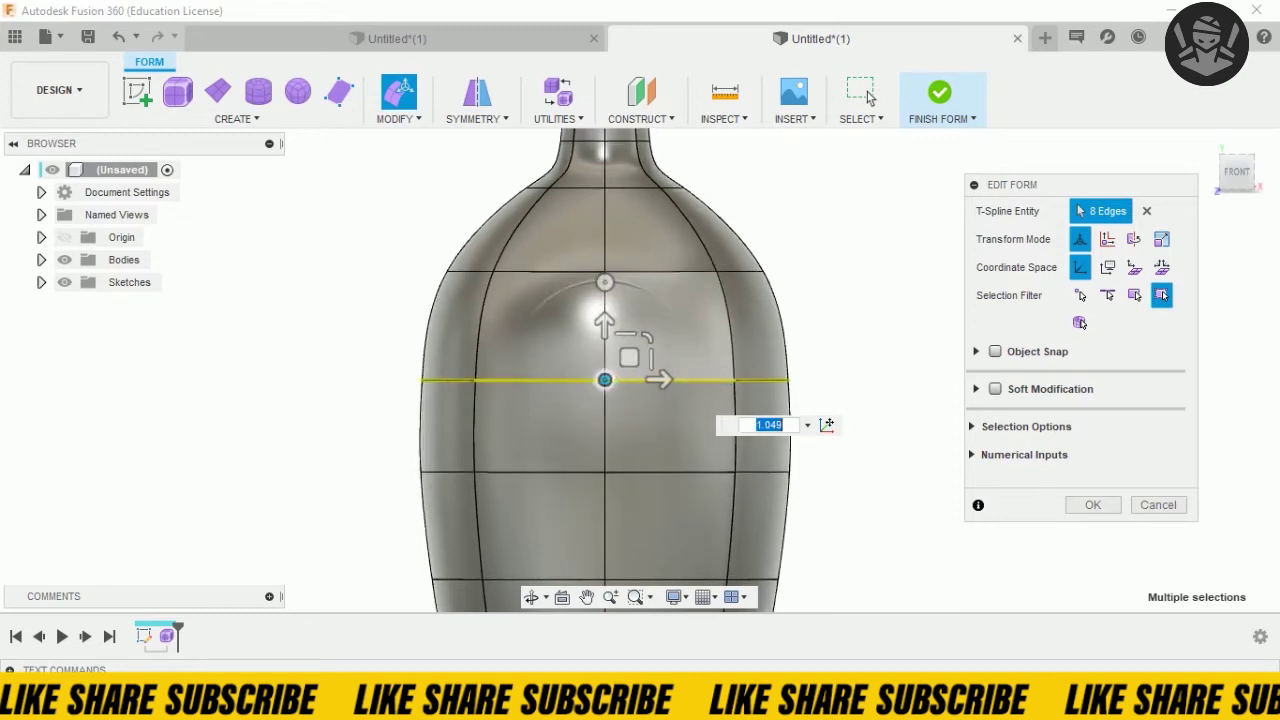
- Widen the lower body loops, scaling the loop near the base to 1.049
click(480, 408)
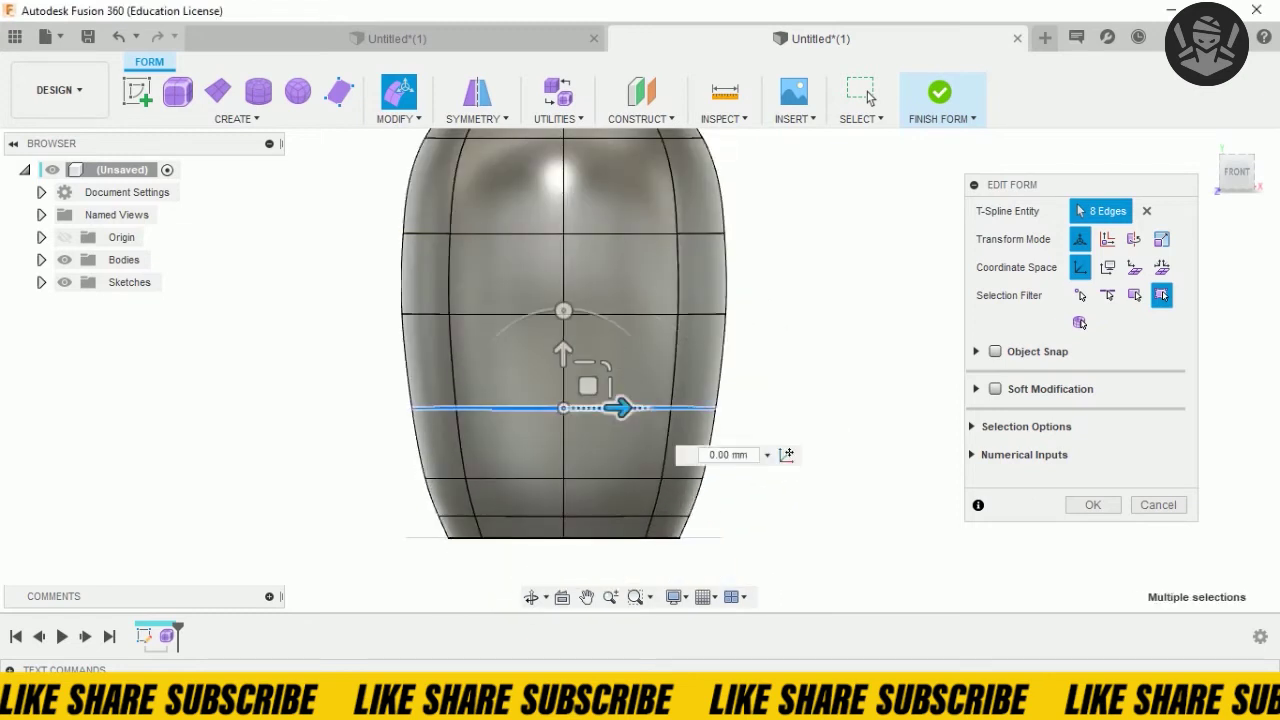
drag(563, 408, 563, 410)
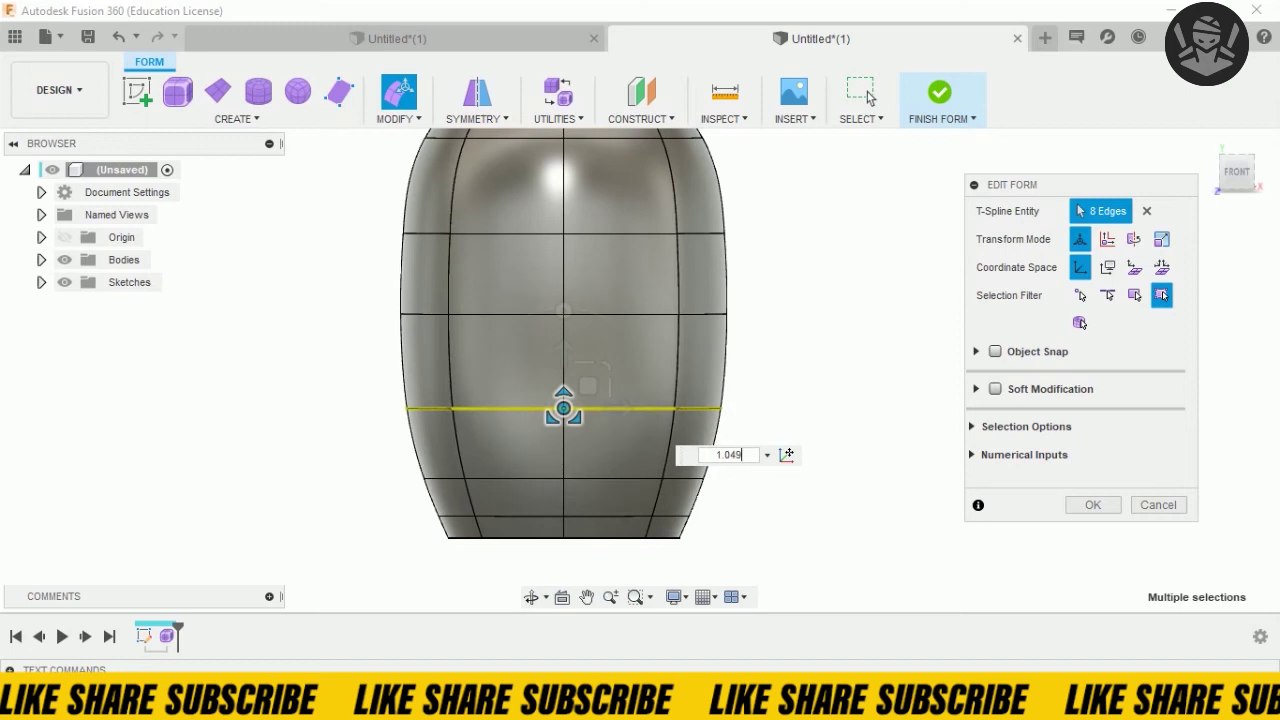
click(610, 479)
click(508, 479)
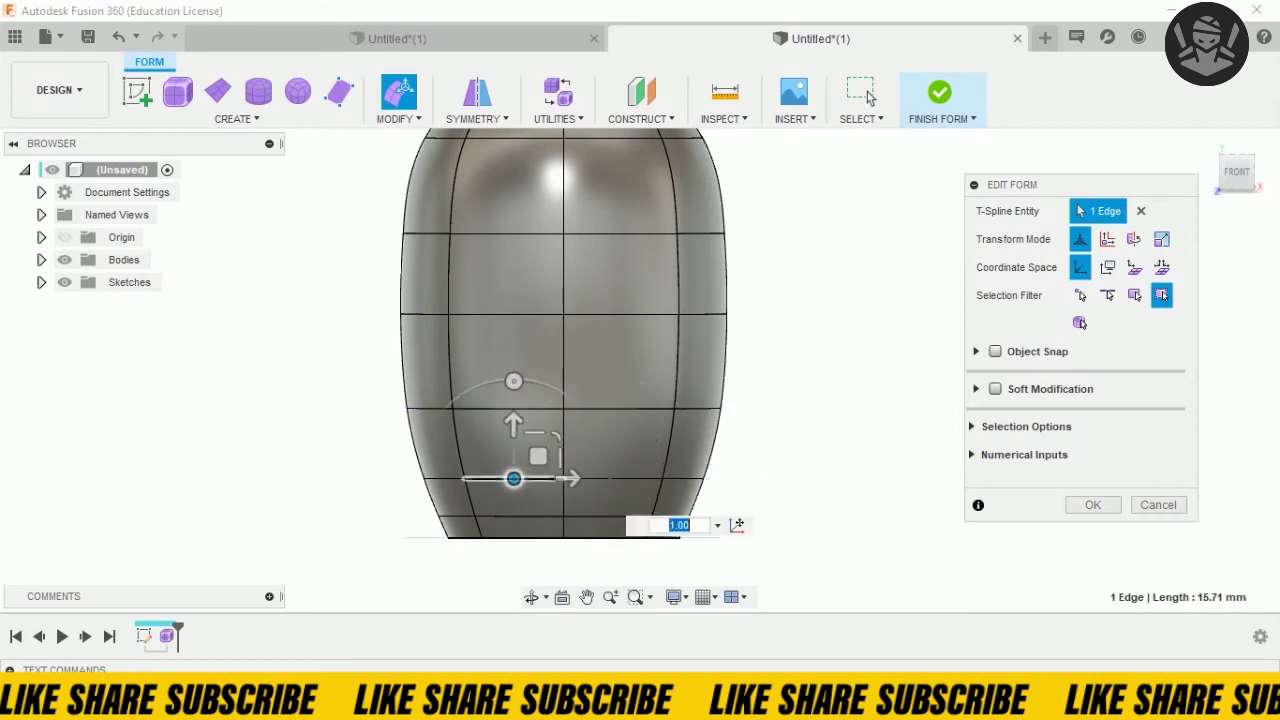
double_click(540, 479)
drag(583, 478, 640, 478)
text(1.049)
key(Escape)
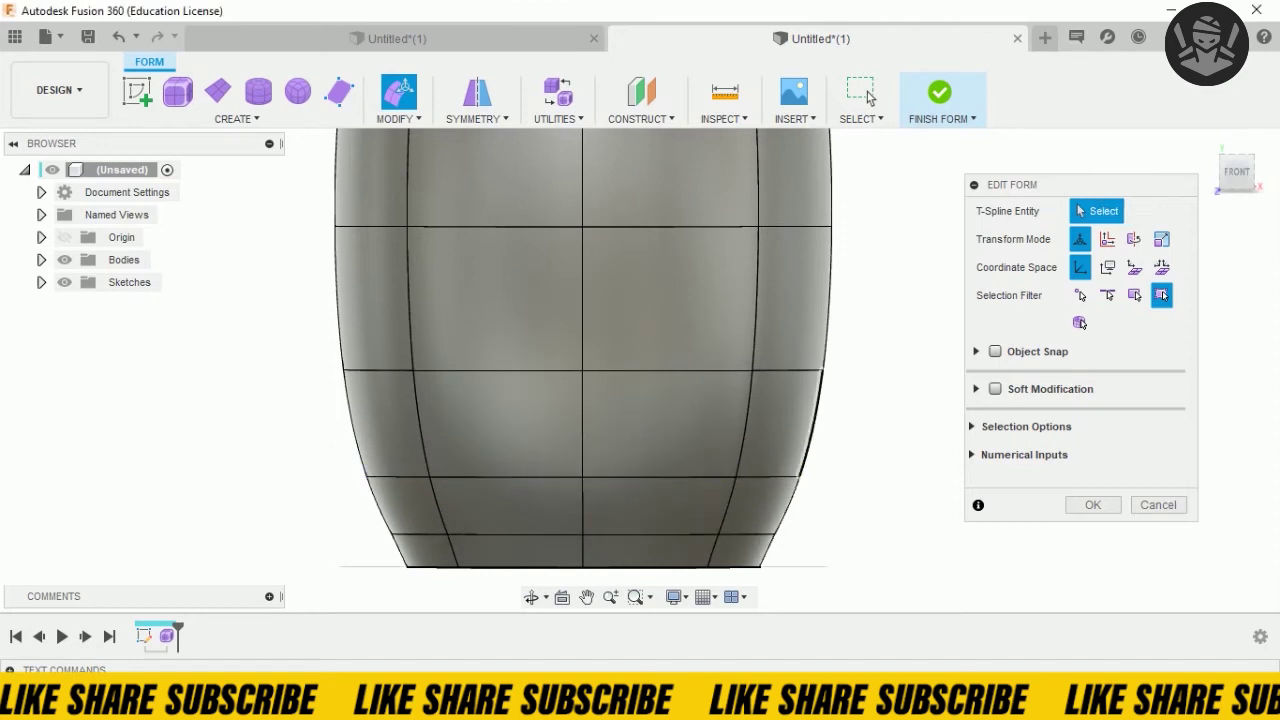
scroll(767, 413, down, 10)
shift+middle_drag(640, 366, 640, 340)
scroll(640, 366, up, 3)
- Push the bottom rim loop up 5 mm, shrink it into a small inward ring, and accept the form edits
scroll(640, 366, up, 4)
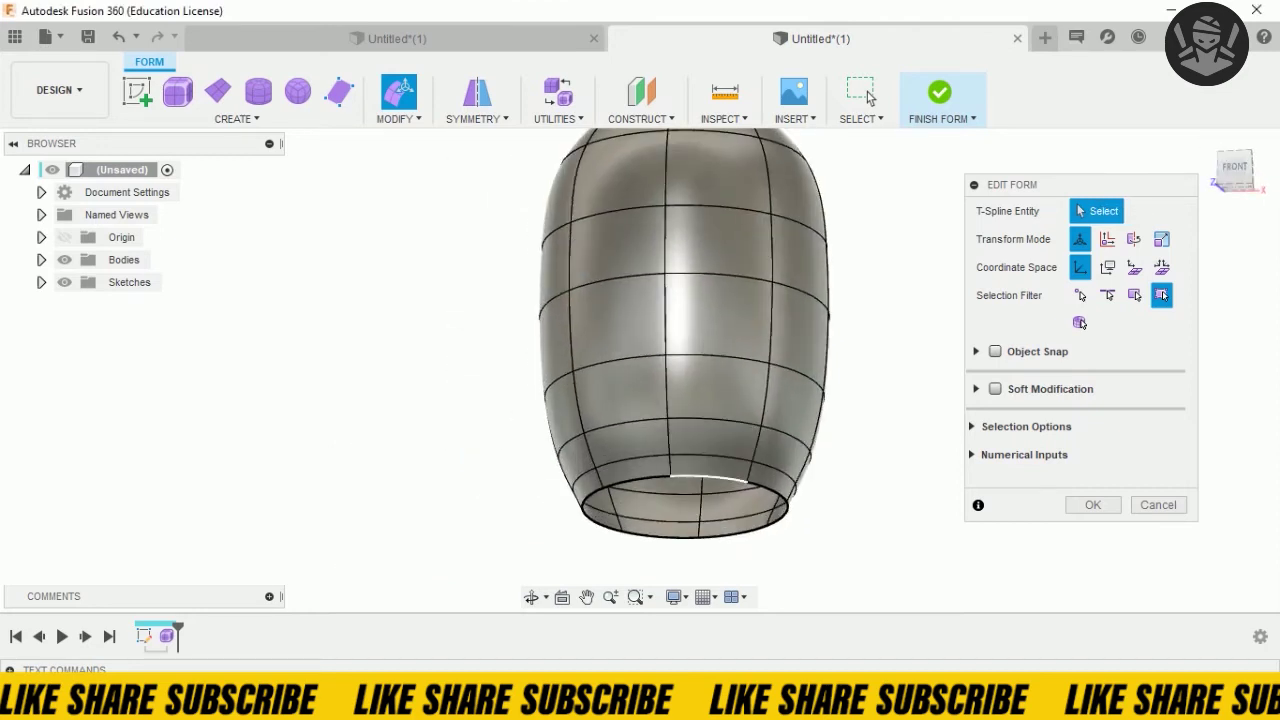
double_click(708, 480)
click(1235, 168)
drag(692, 512, 692, 447)
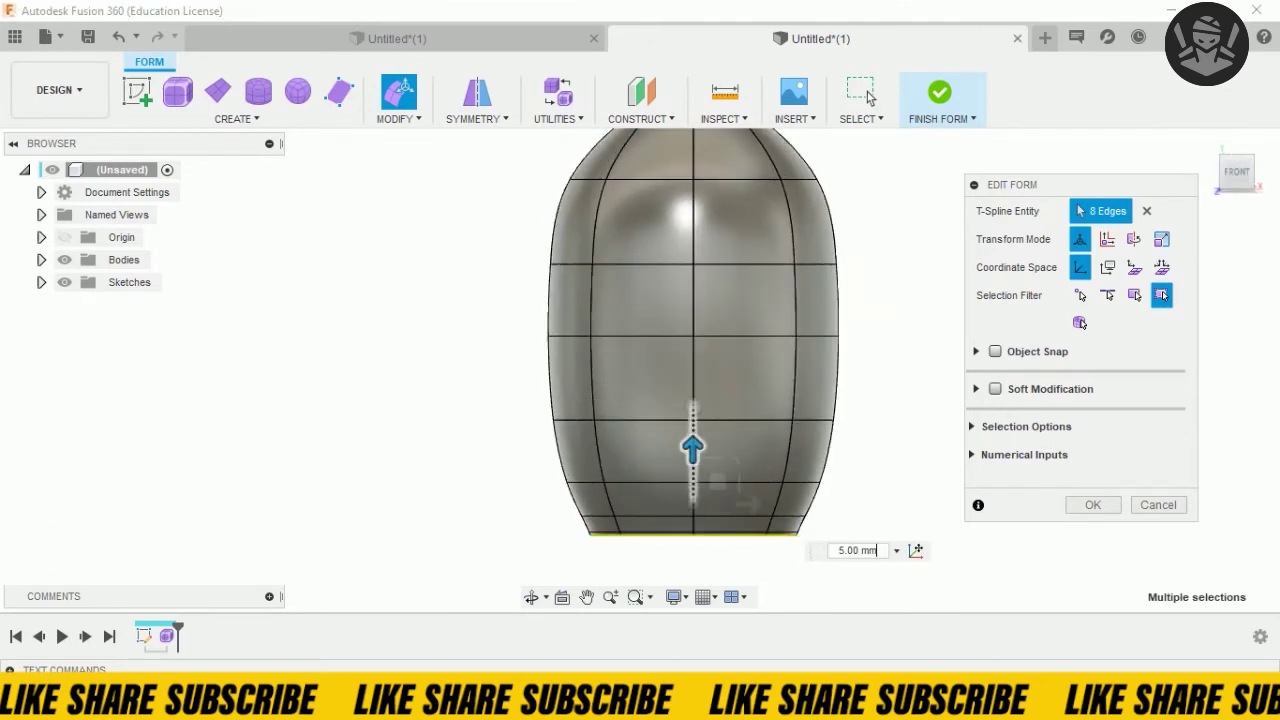
shift+middle_drag(686, 420, 686, 370)
scroll(686, 420, up, 2)
drag(688, 464, 687, 484)
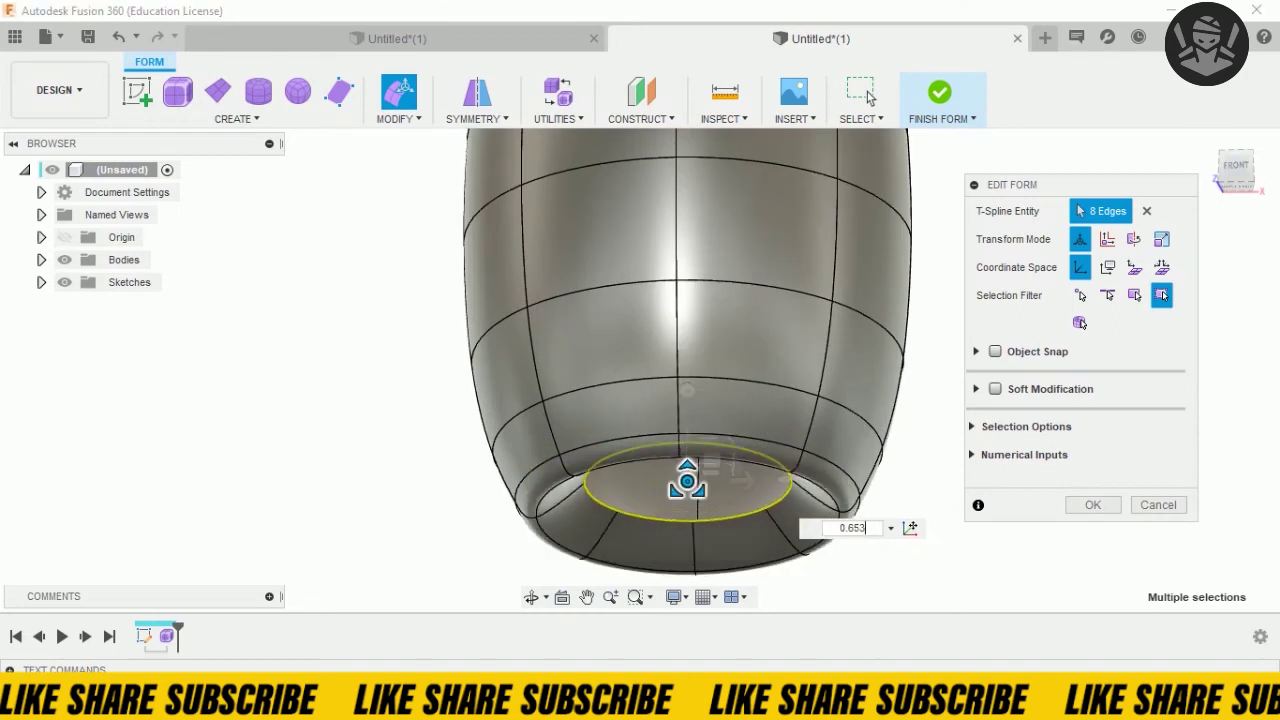
mouse_move(687, 484)
mouse_down()
mouse_move(687, 500)
mouse_move(687, 482)
mouse_up()
click(1093, 505)
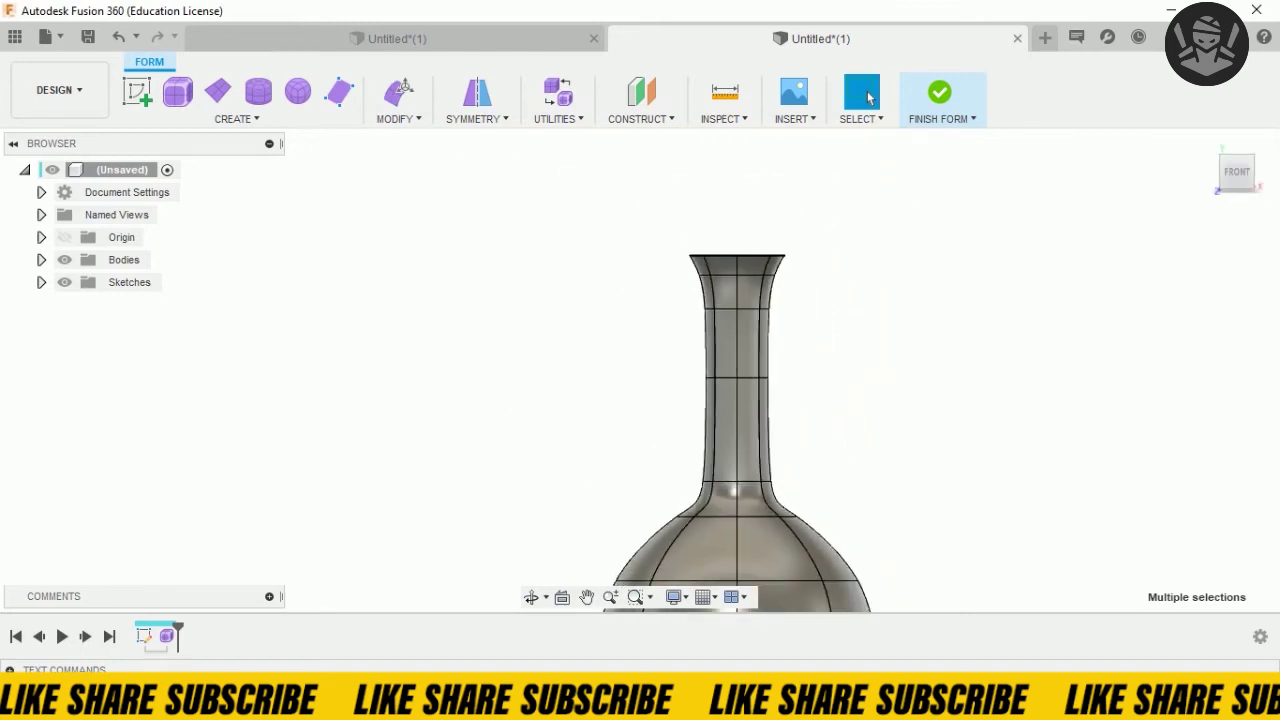
- Select the neck's rim faces and raise them 15 mm with Edit Form
drag(640, 212, 874, 304)
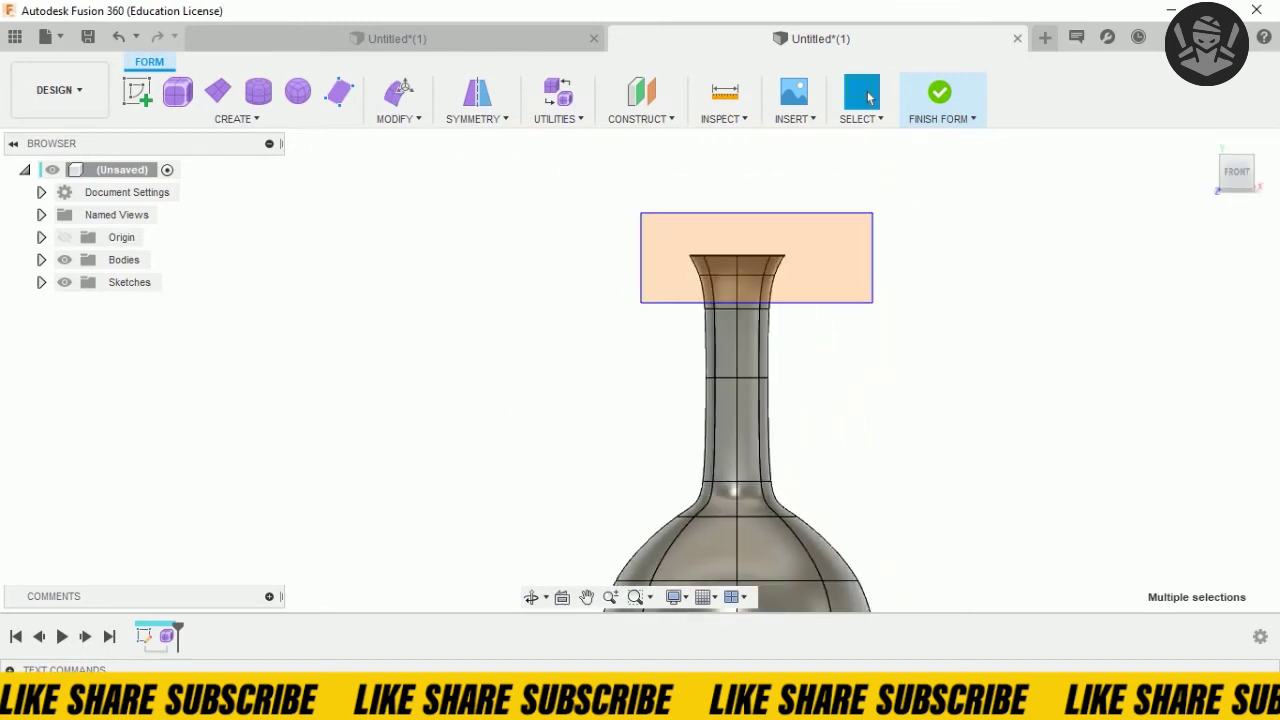
right_click(726, 271)
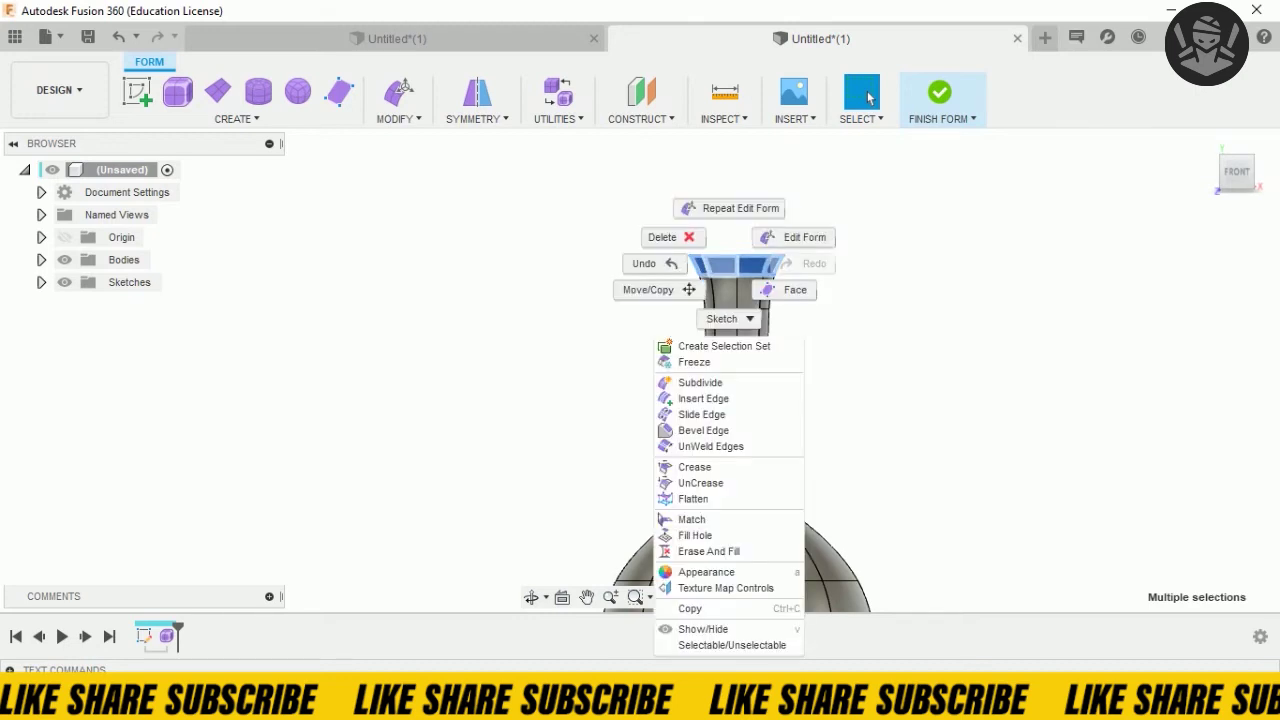
click(806, 234)
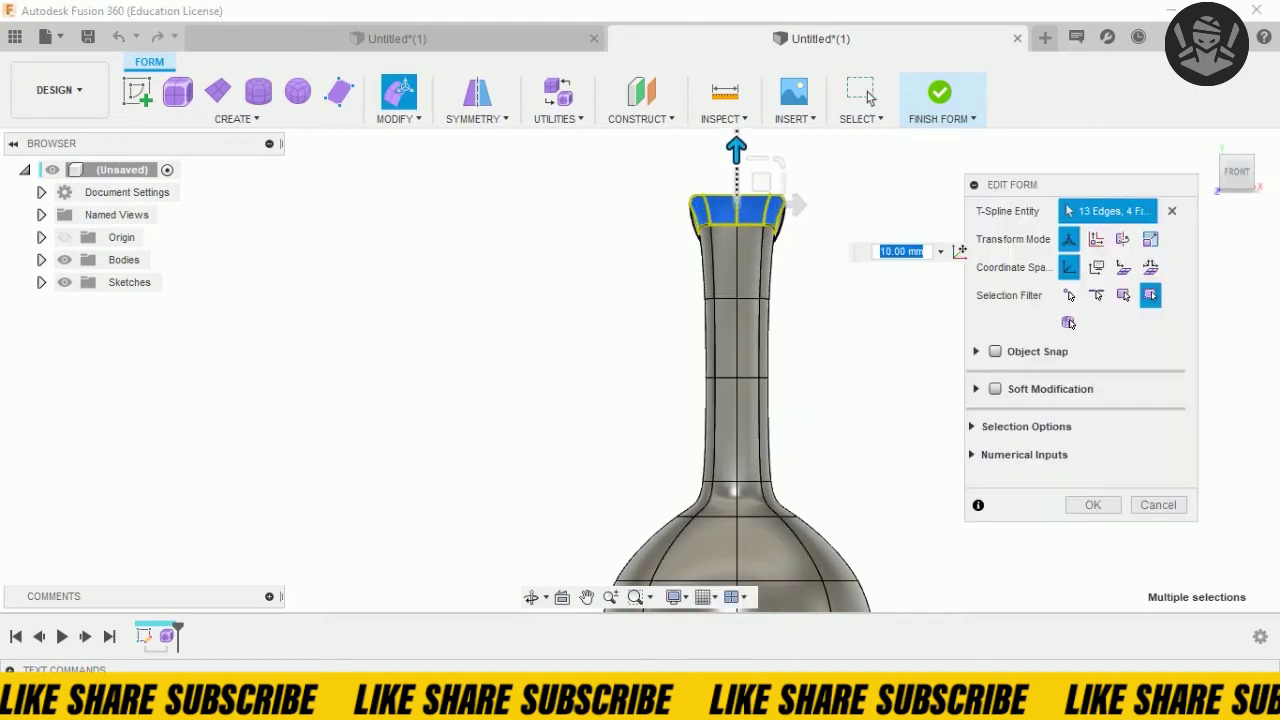
key(Escape)
shift+middle_drag(869, 97, 869, 97)
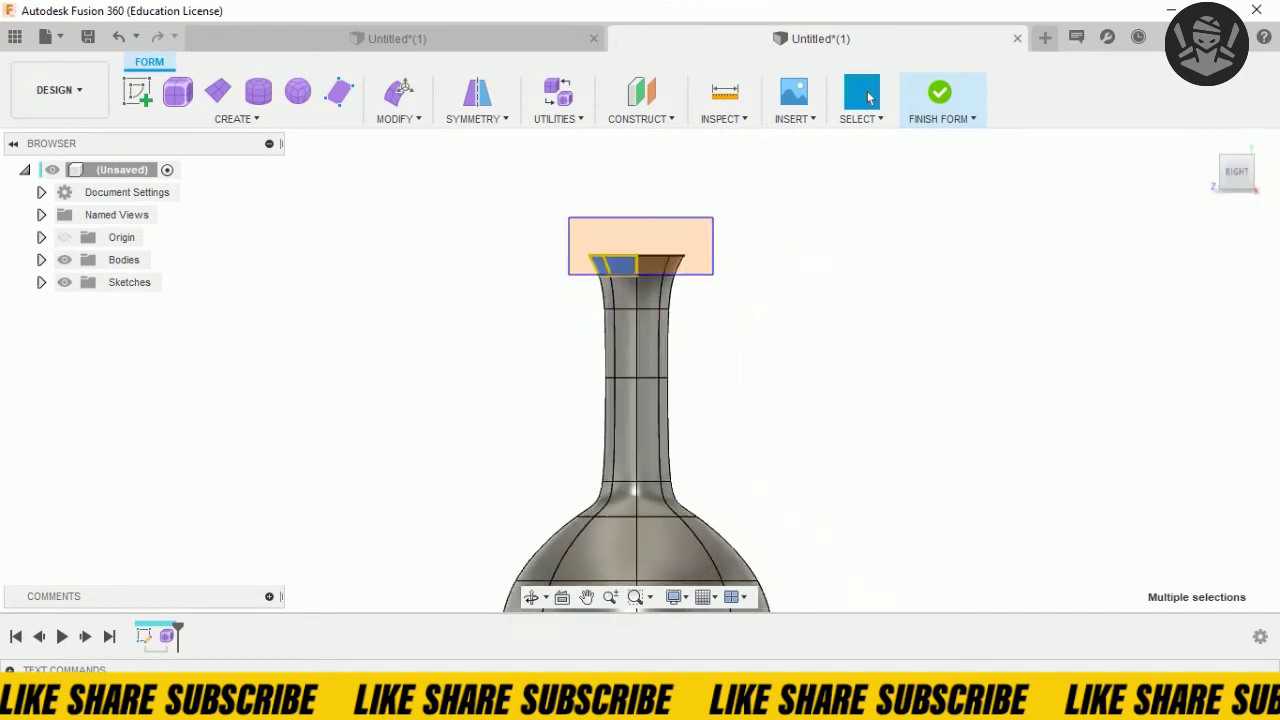
drag(527, 233, 757, 289)
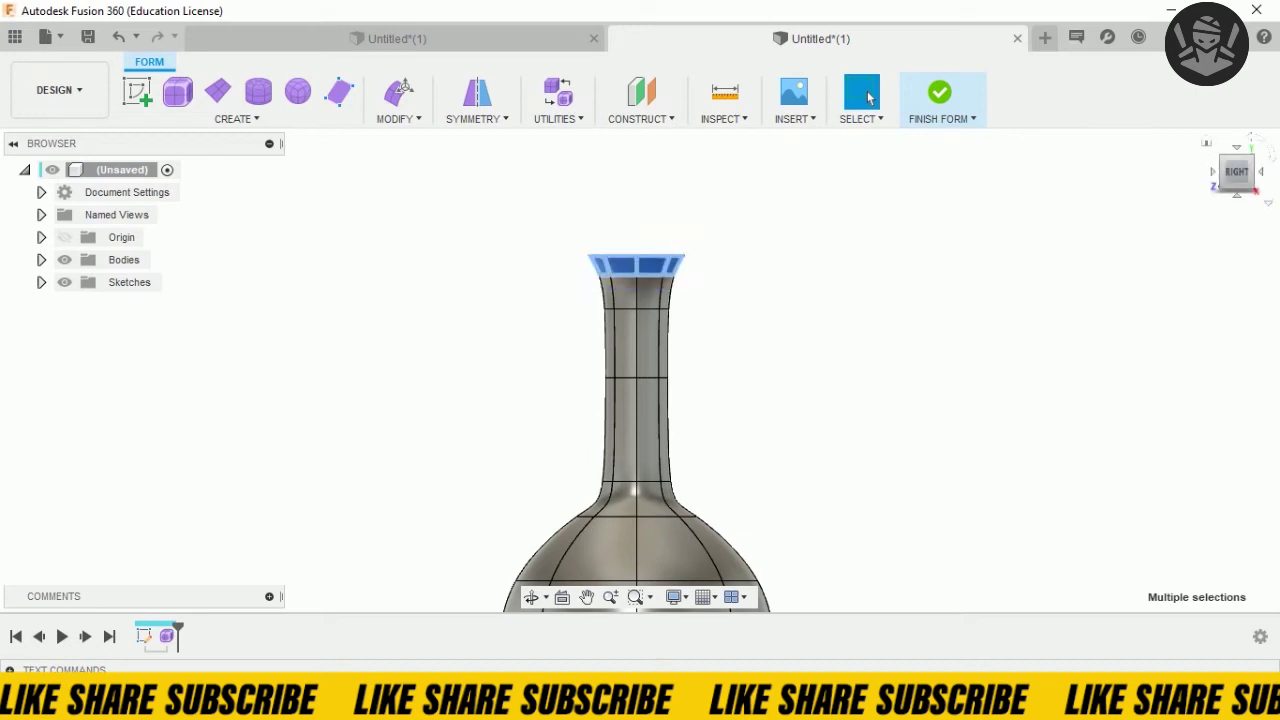
shift+middle_drag(869, 97, 869, 97)
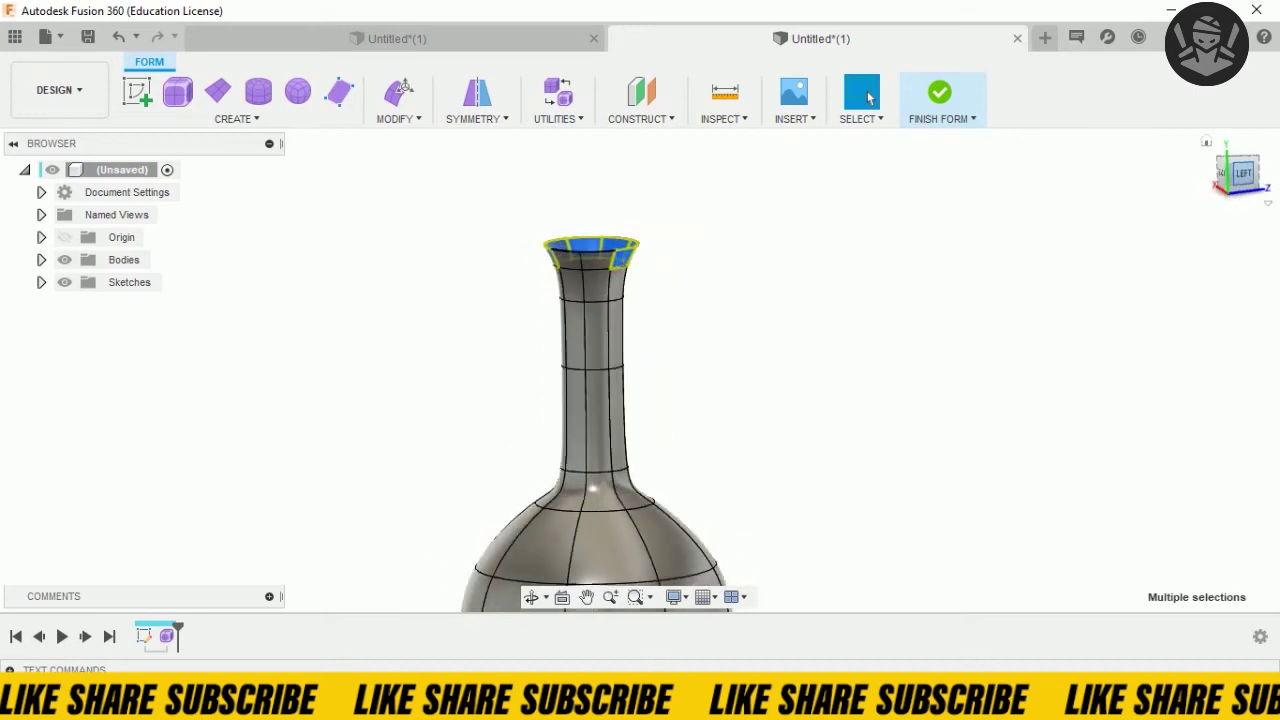
drag(570, 203, 715, 286)
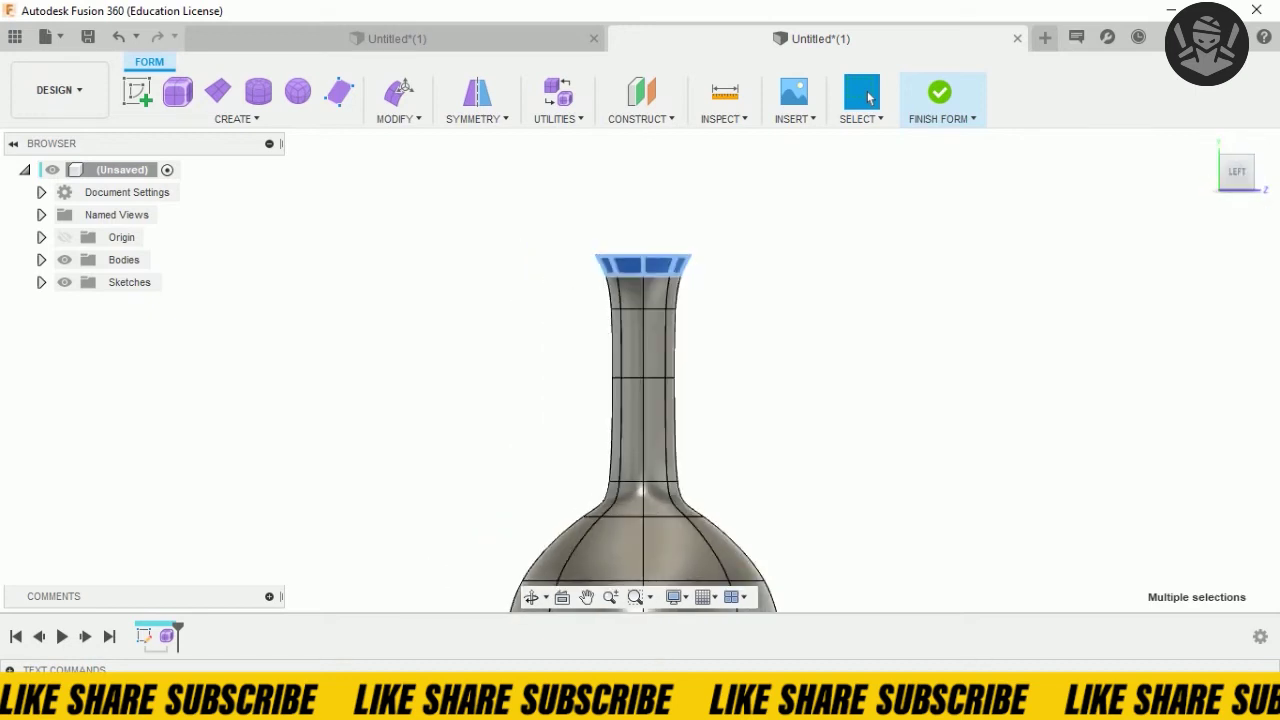
right_click(643, 262)
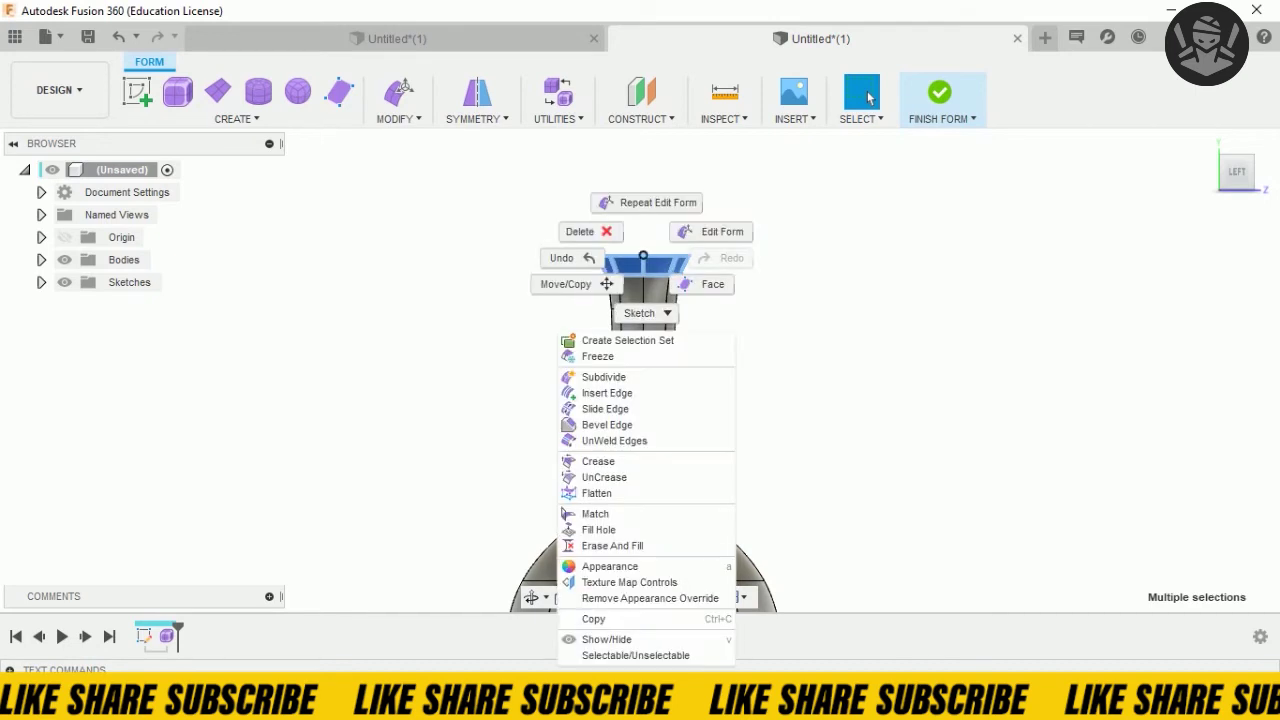
click(723, 229)
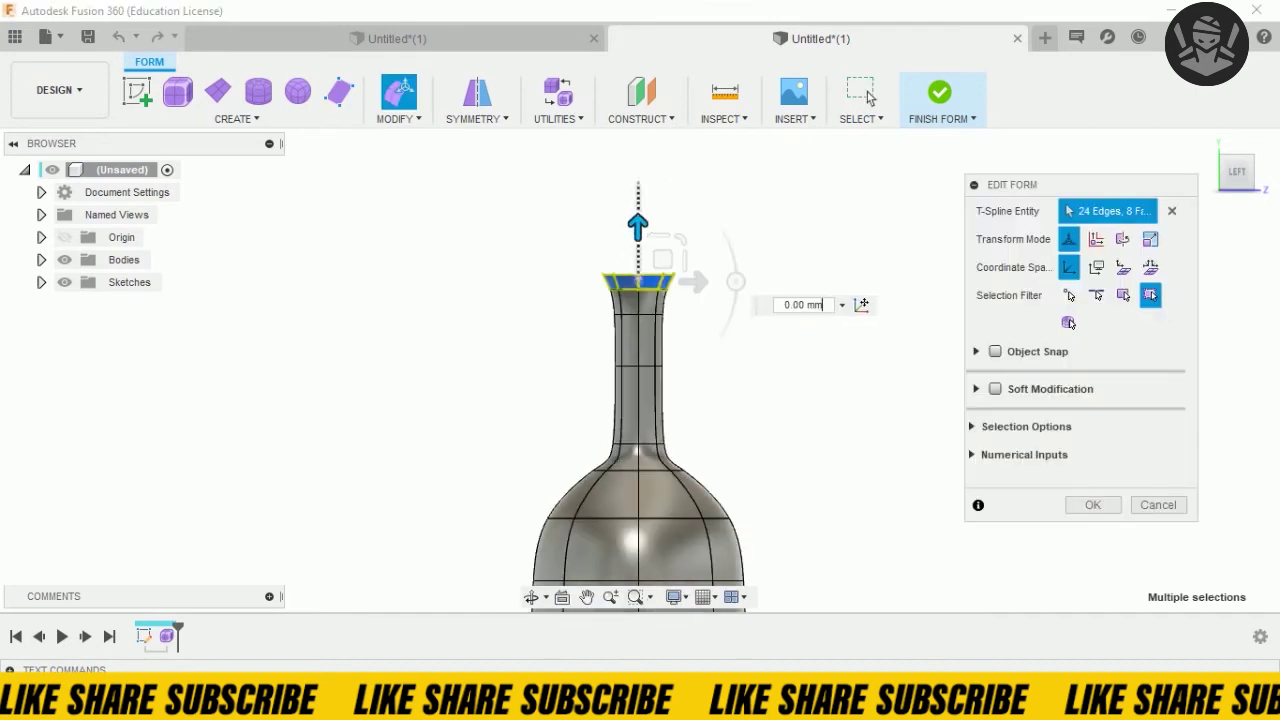
drag(637, 226, 637, 158)
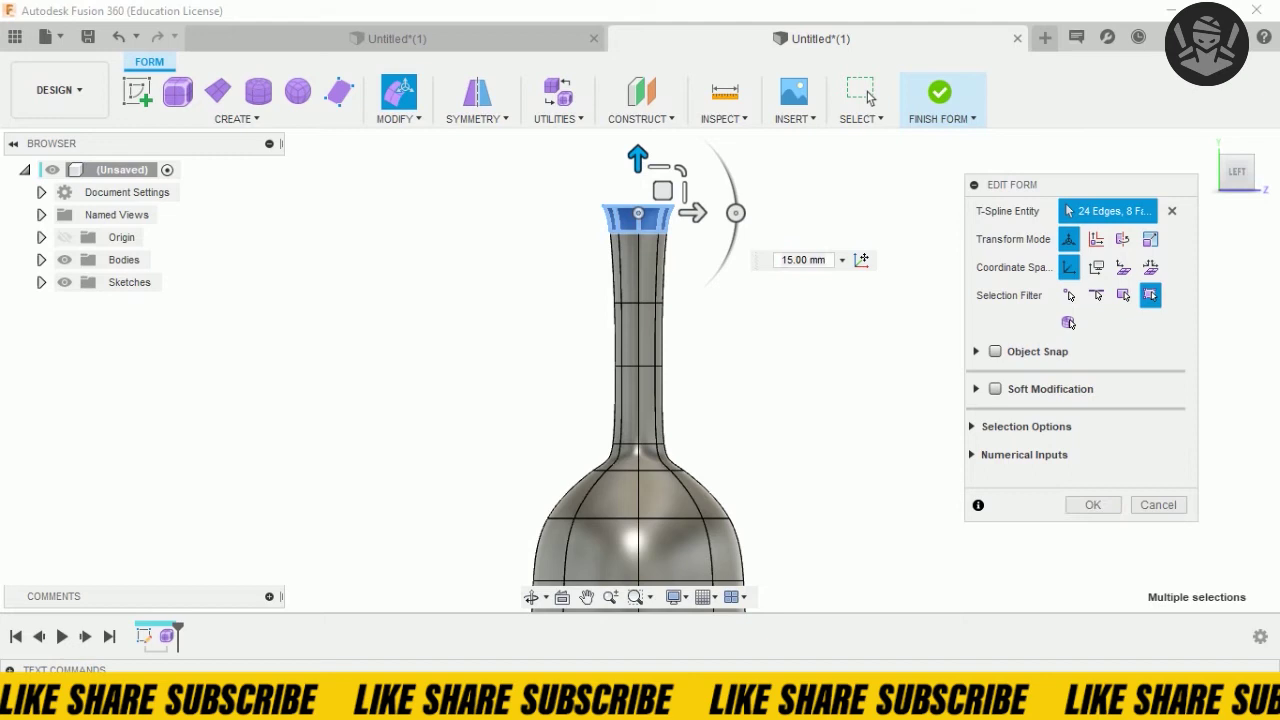
key(Return)
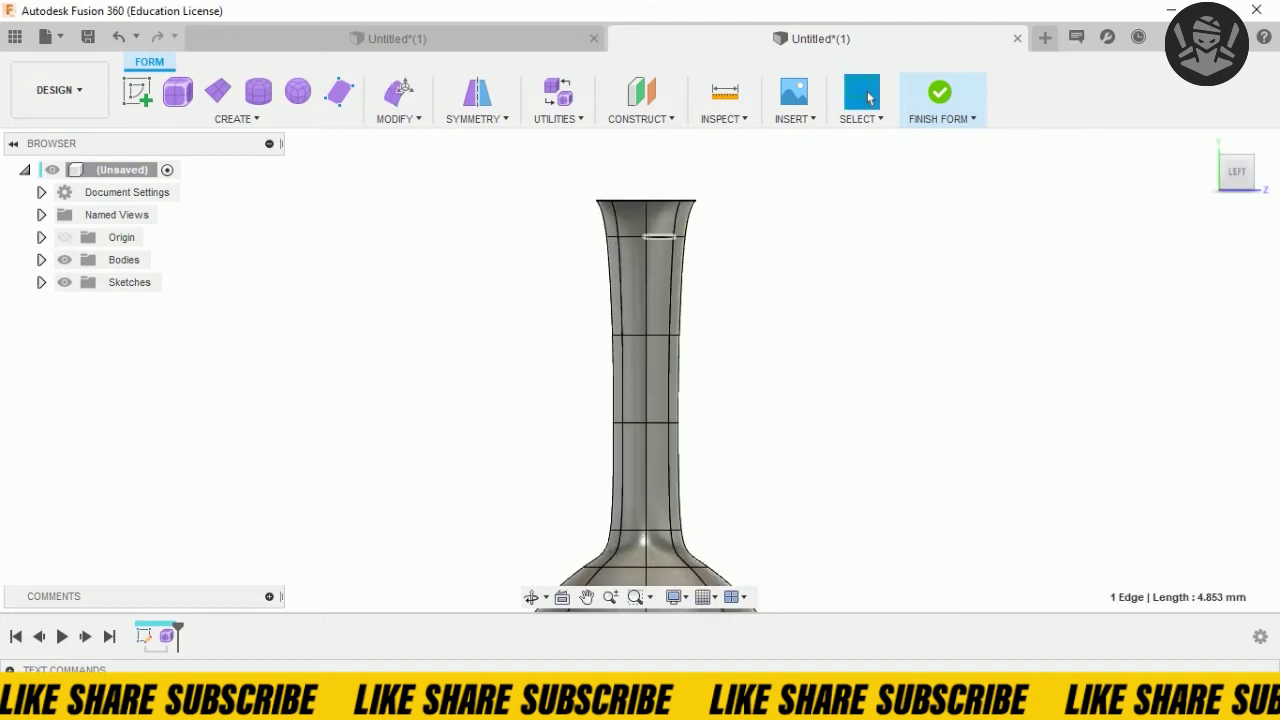
- Scale the edge loop below the rim to 0.783 so the mouth flares
right_click(646, 237)
click(723, 209)
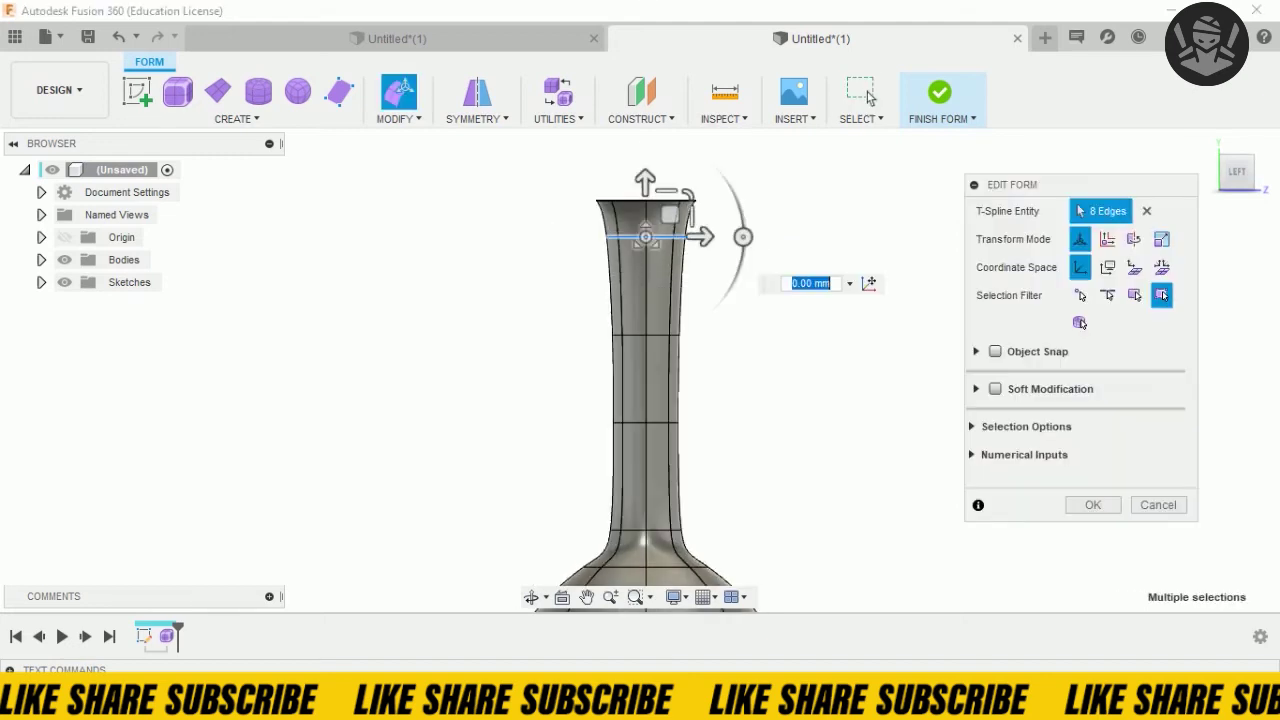
text(3)
key(Return)
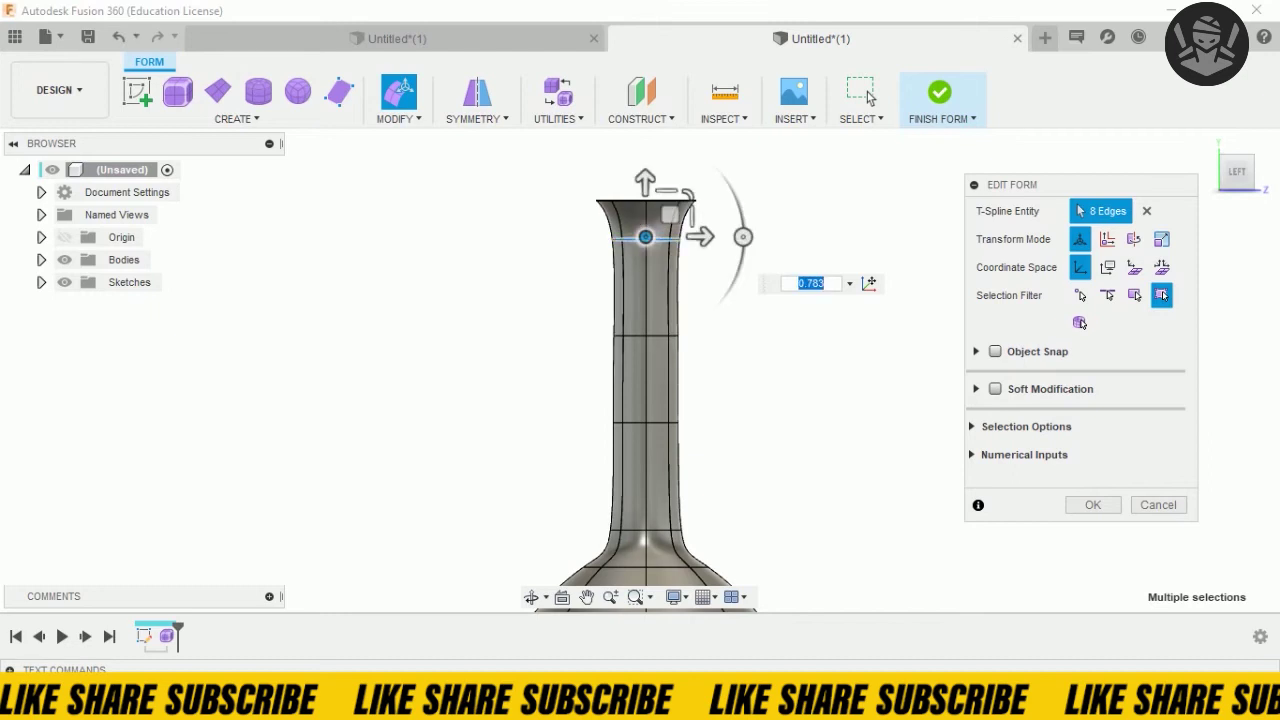
key(Return)
key(F6)
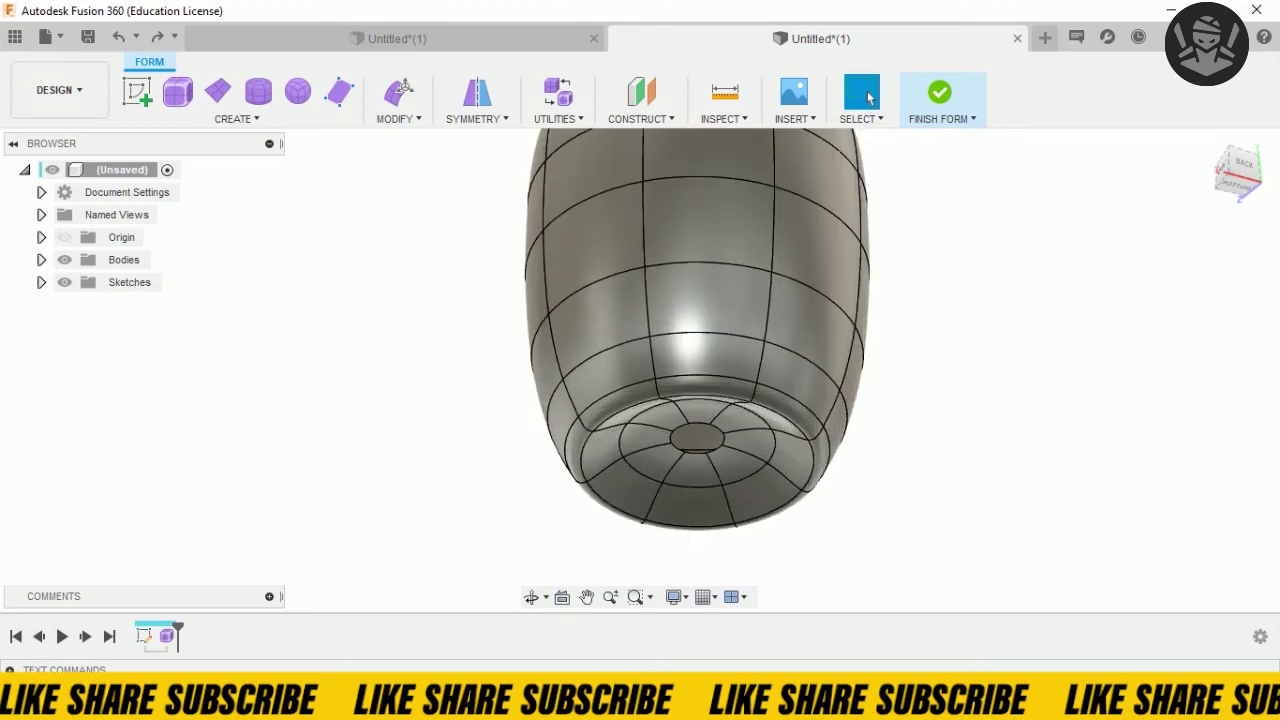
- Fill the hole in the bottle's base by picking its rim edge with Fill Hole
click(398, 112)
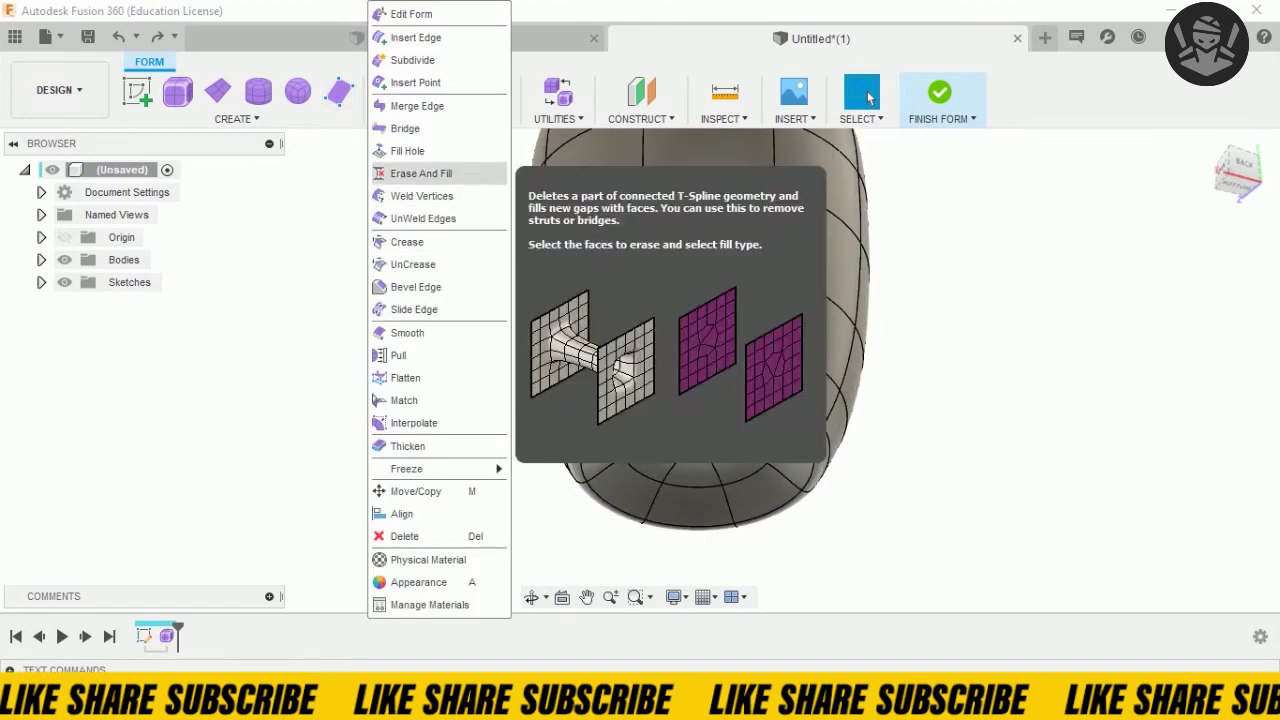
click(407, 151)
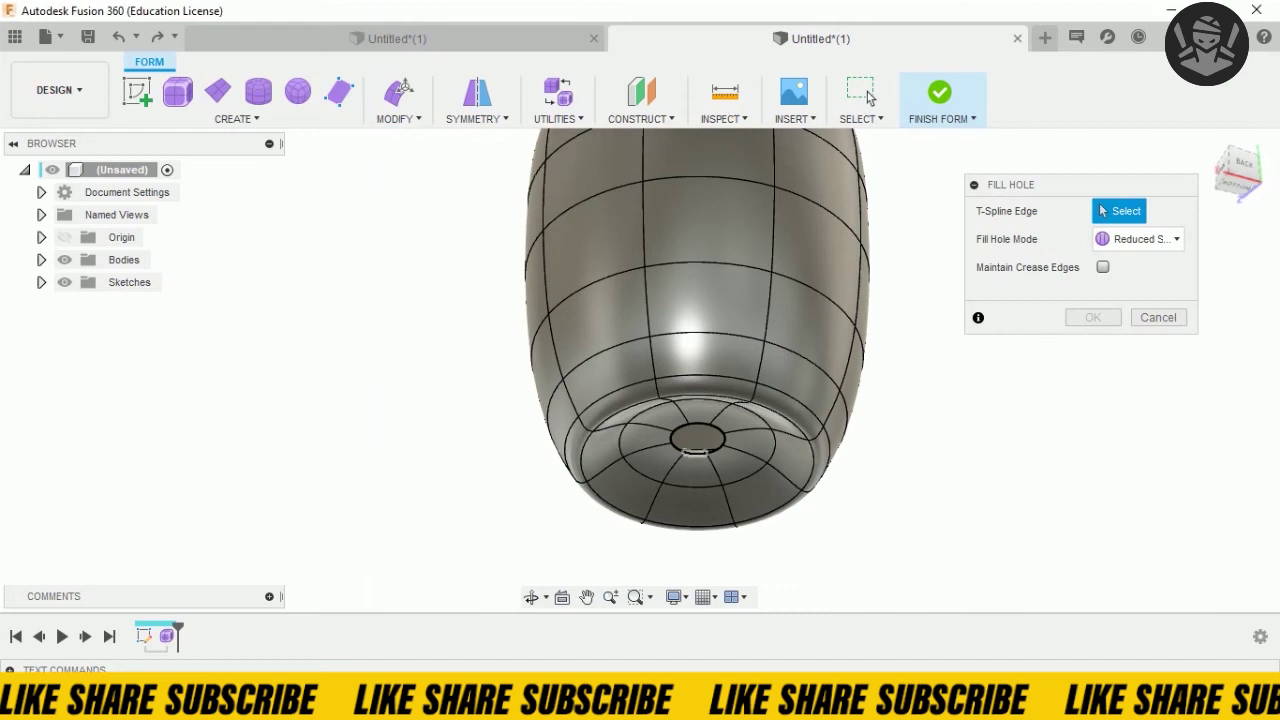
click(696, 452)
key(Return)
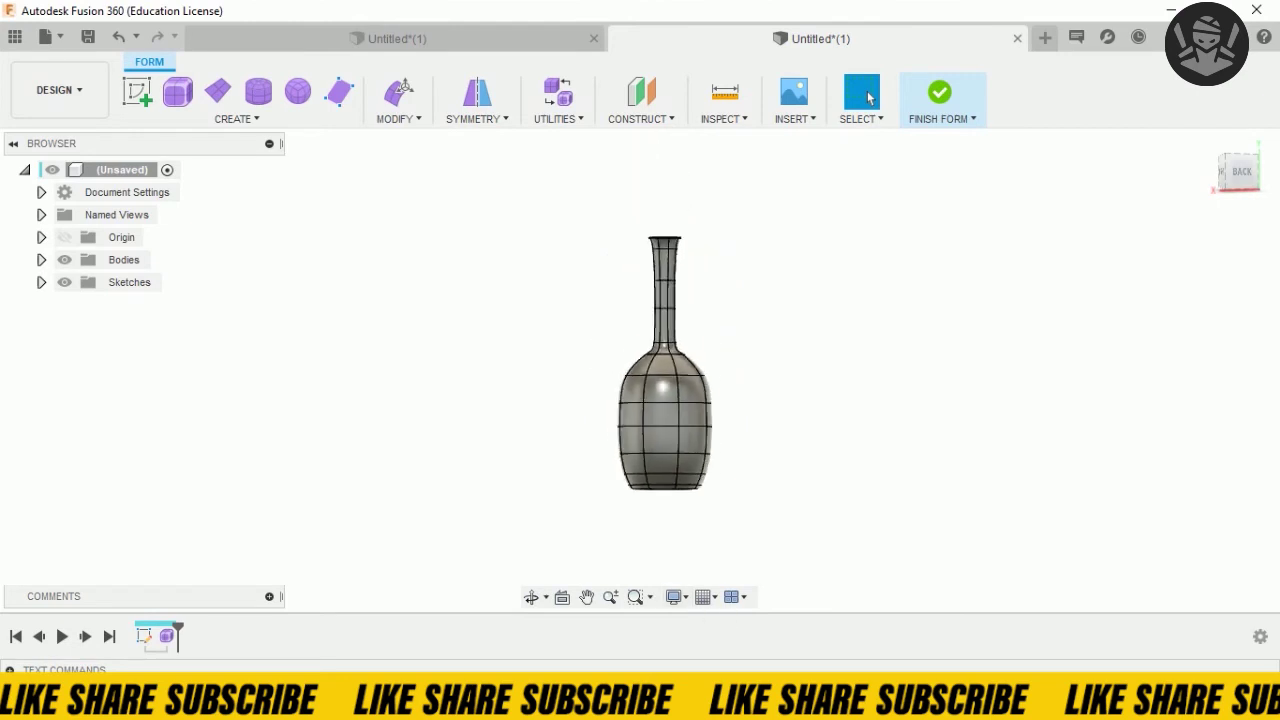
click(398, 100)
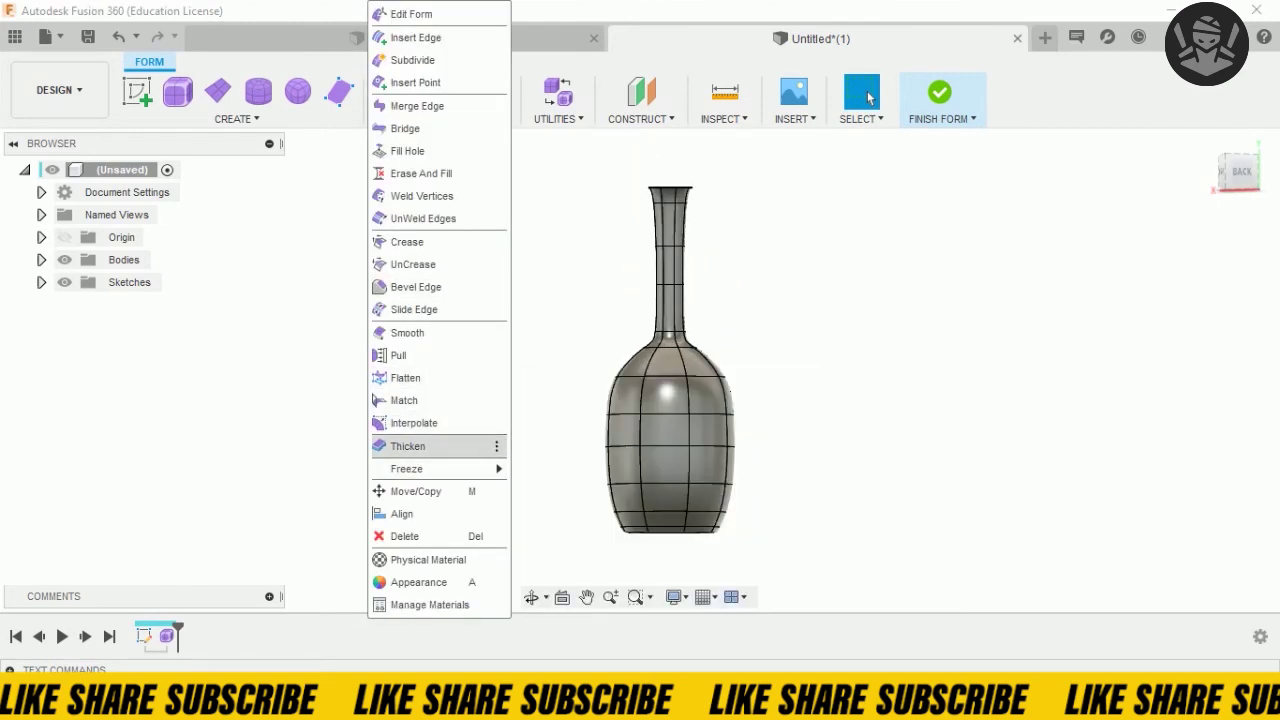
- Thicken the bottle's T-spline body, accepting the -0.01 mm wall thickness preview
click(407, 446)
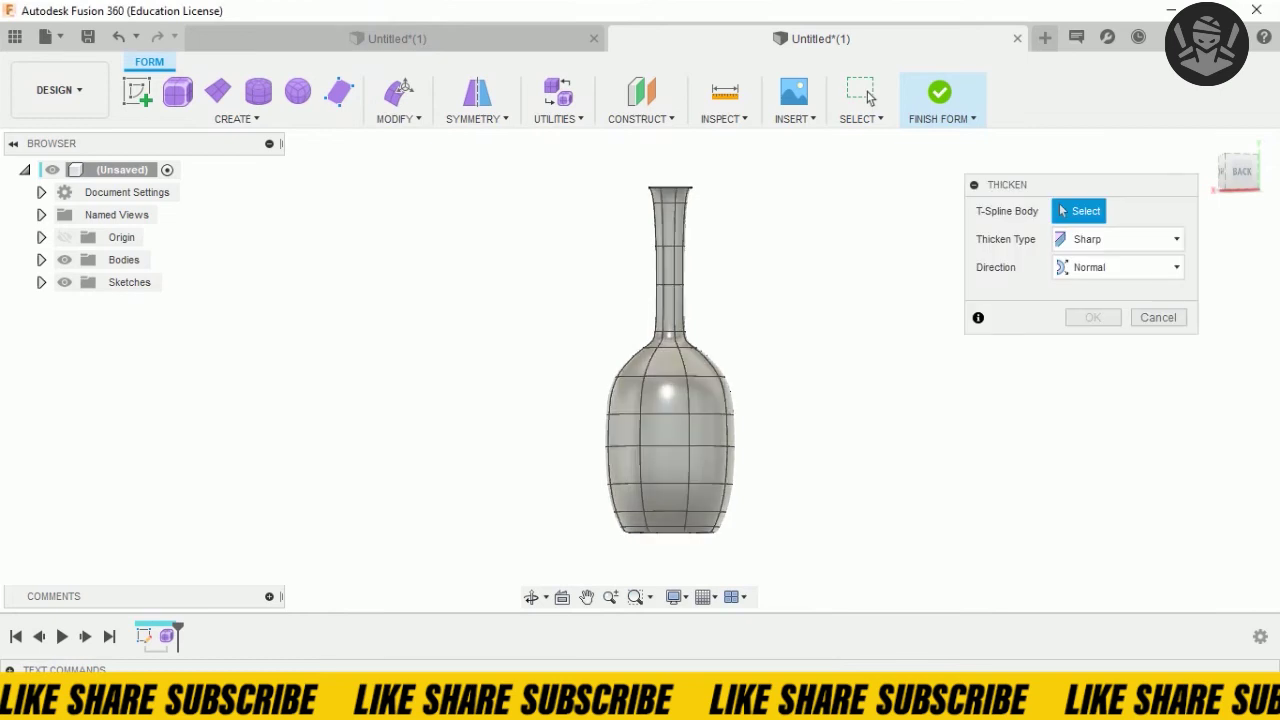
click(668, 430)
click(1090, 344)
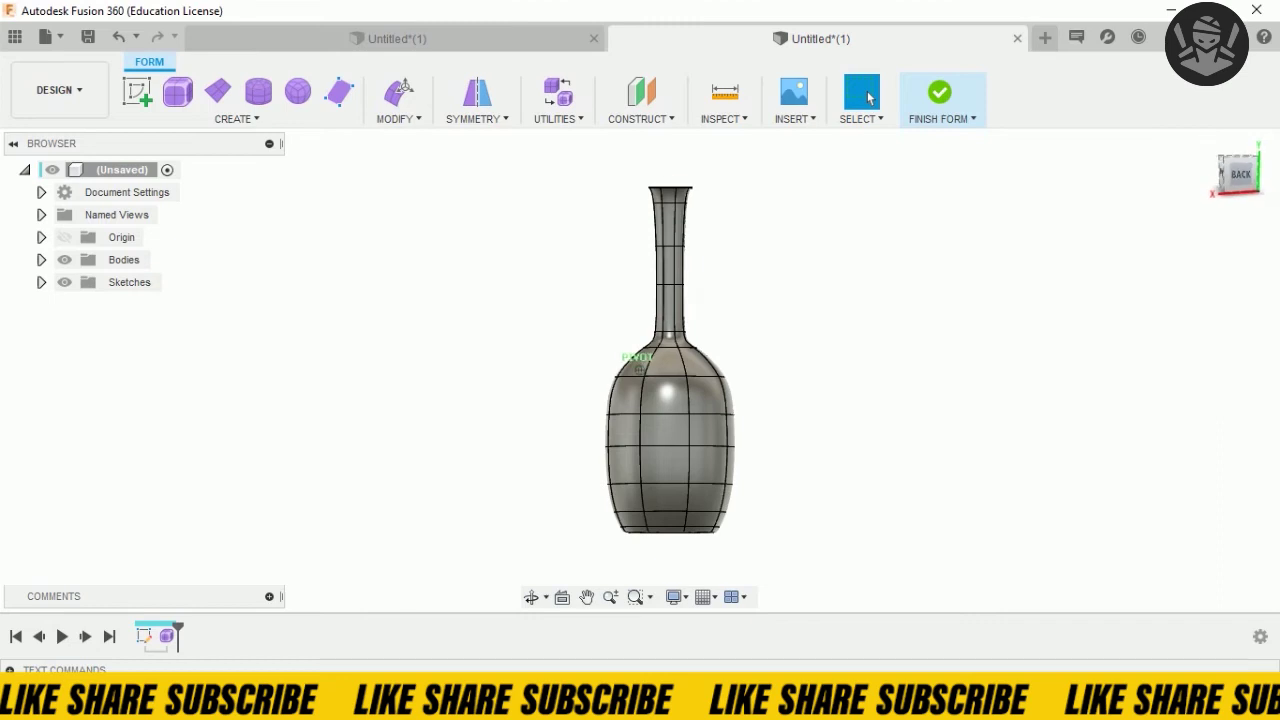
click(60, 90)
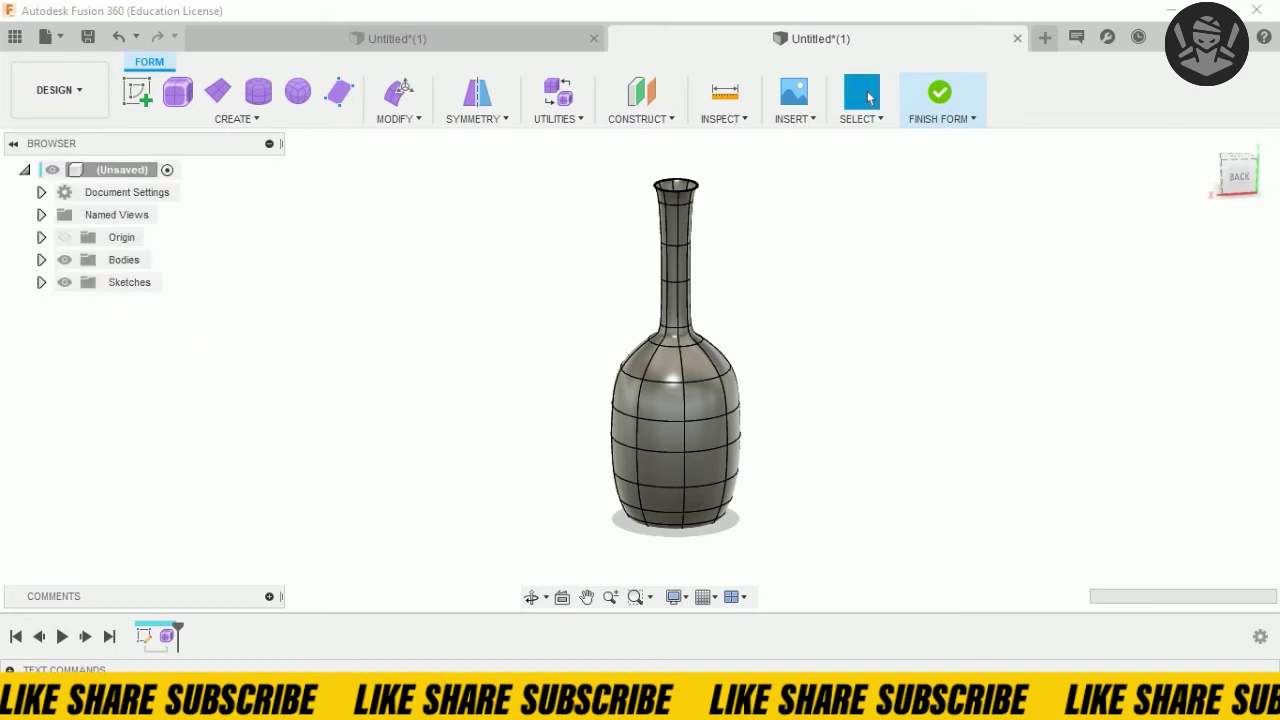
- Finish the T-spline form, switch to the Render workspace and zoom in on the bottle
click(972, 97)
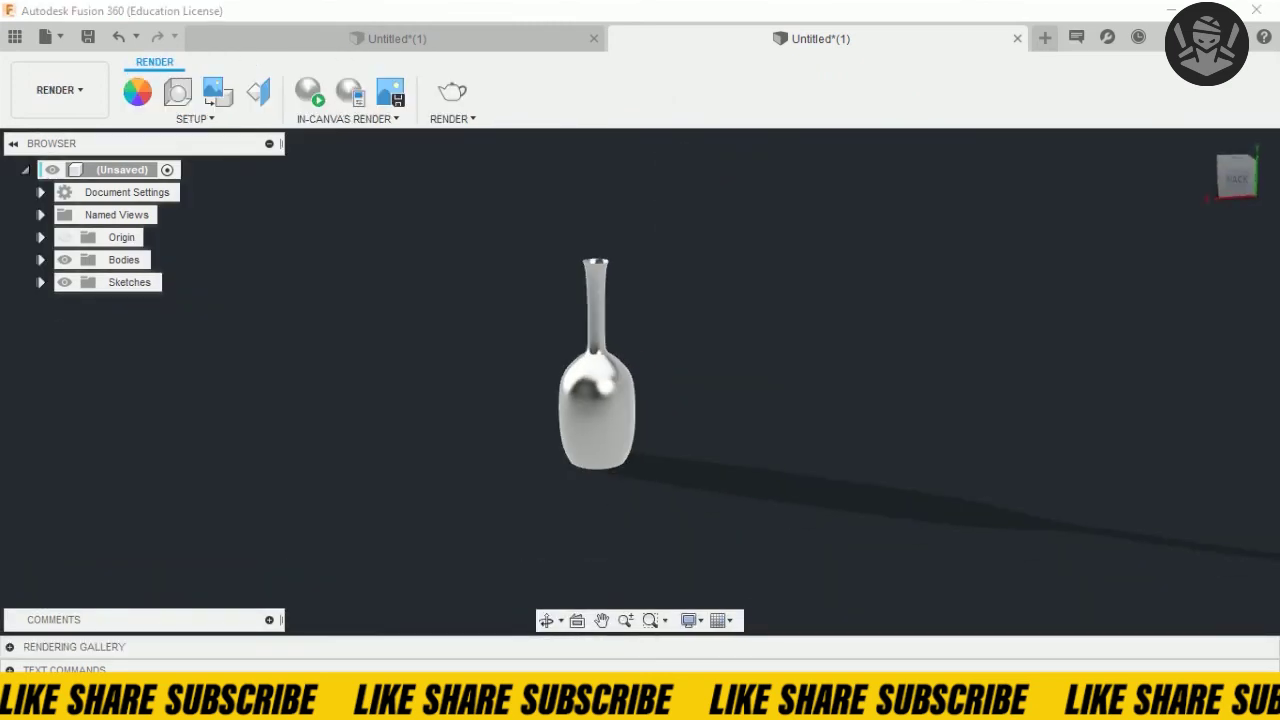
scroll(508, 370, up, 2)
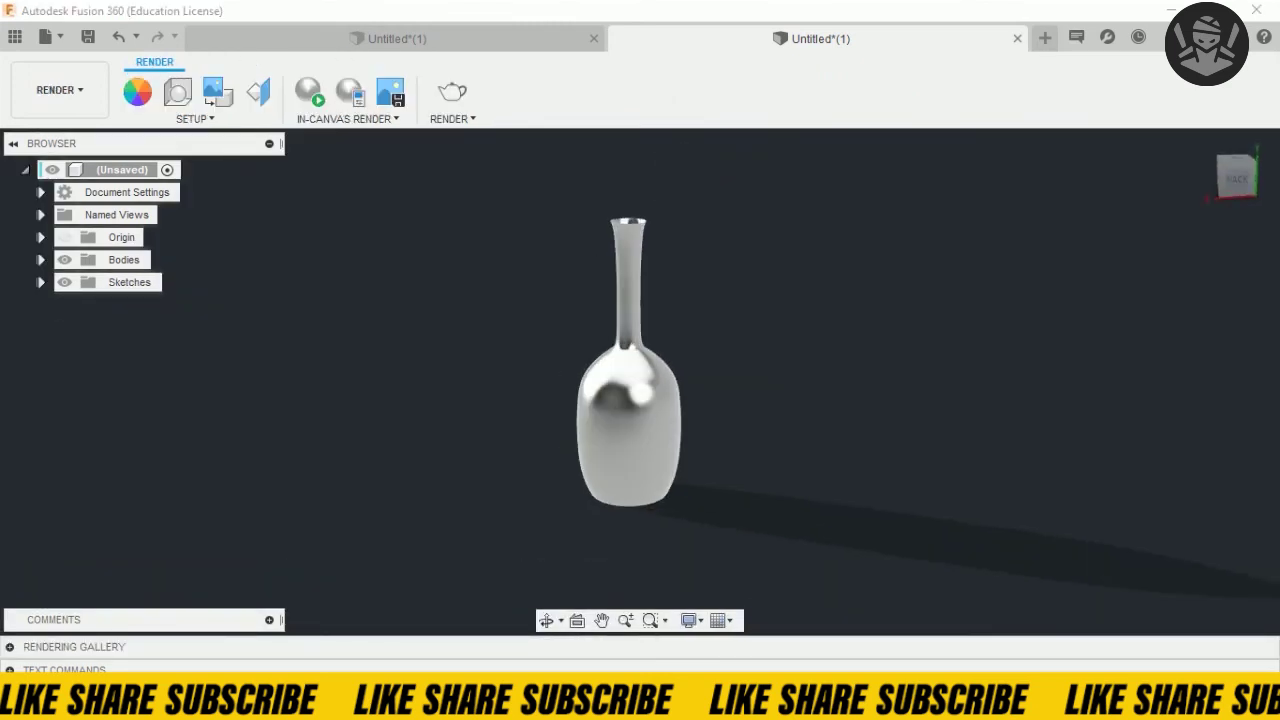
scroll(508, 368, up, 1)
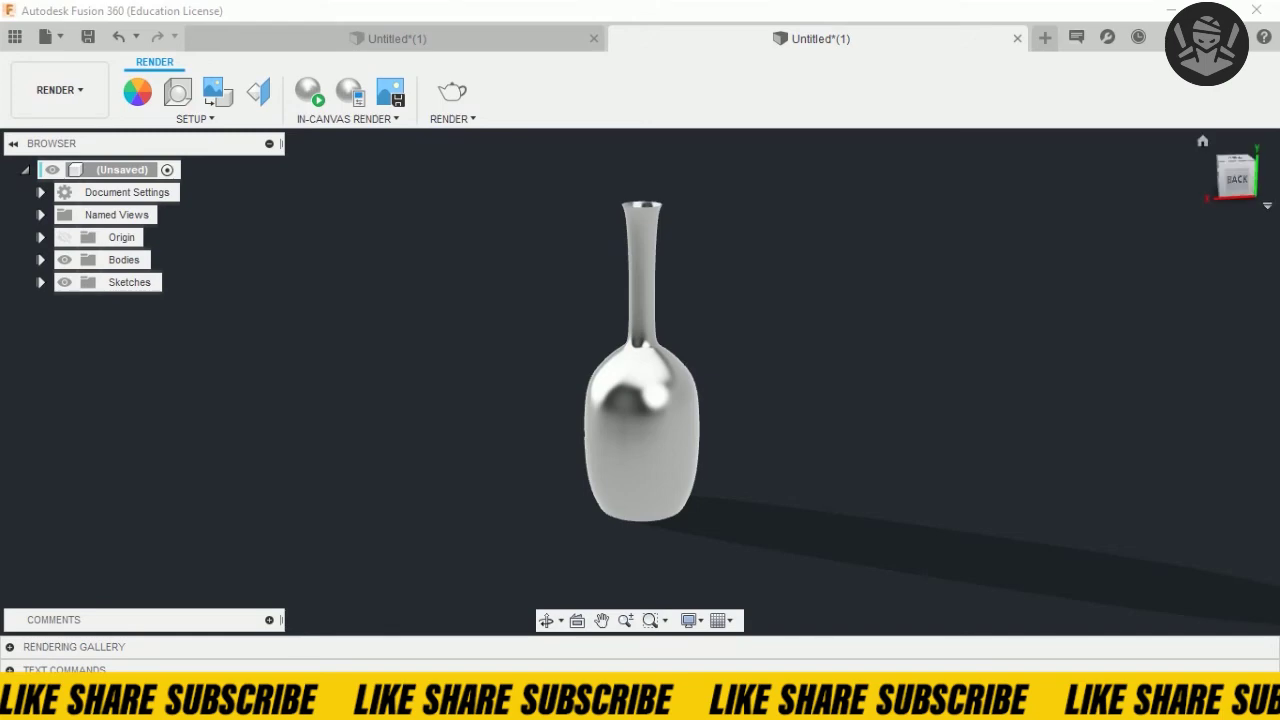
click(1236, 174)
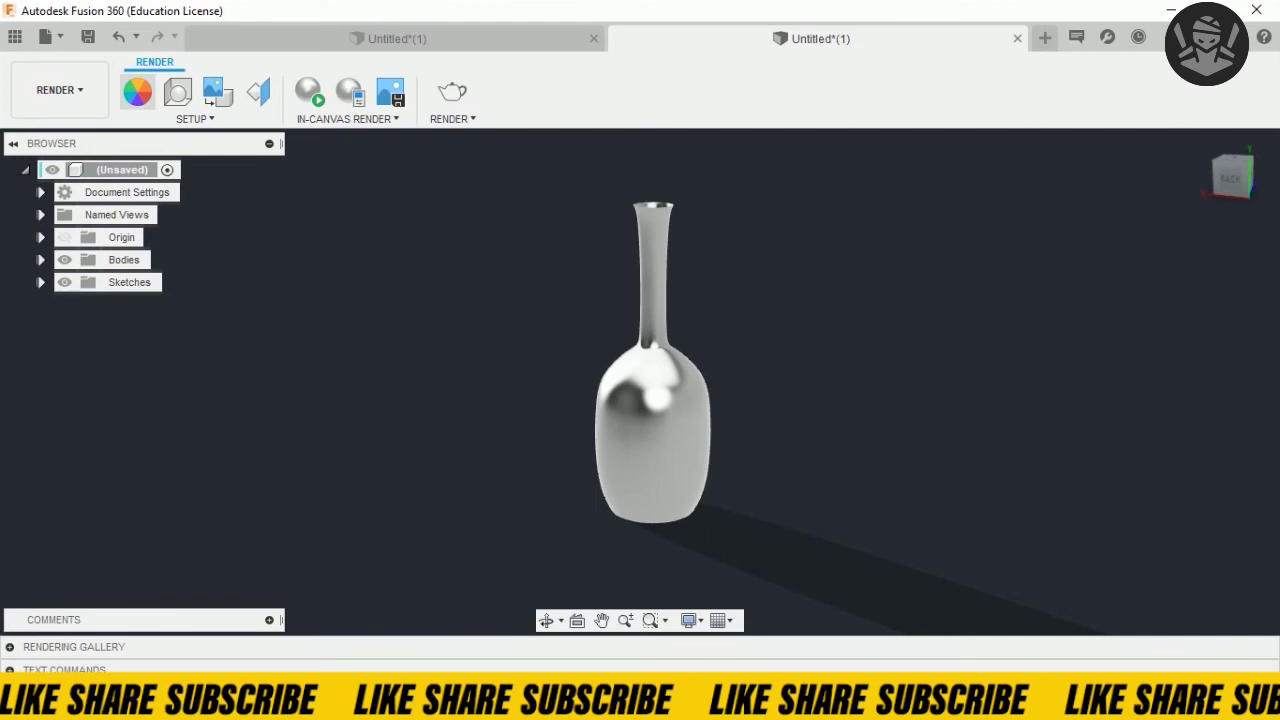
- Drag the Glass - Heavy Color appearance from the library onto the bottle
click(137, 91)
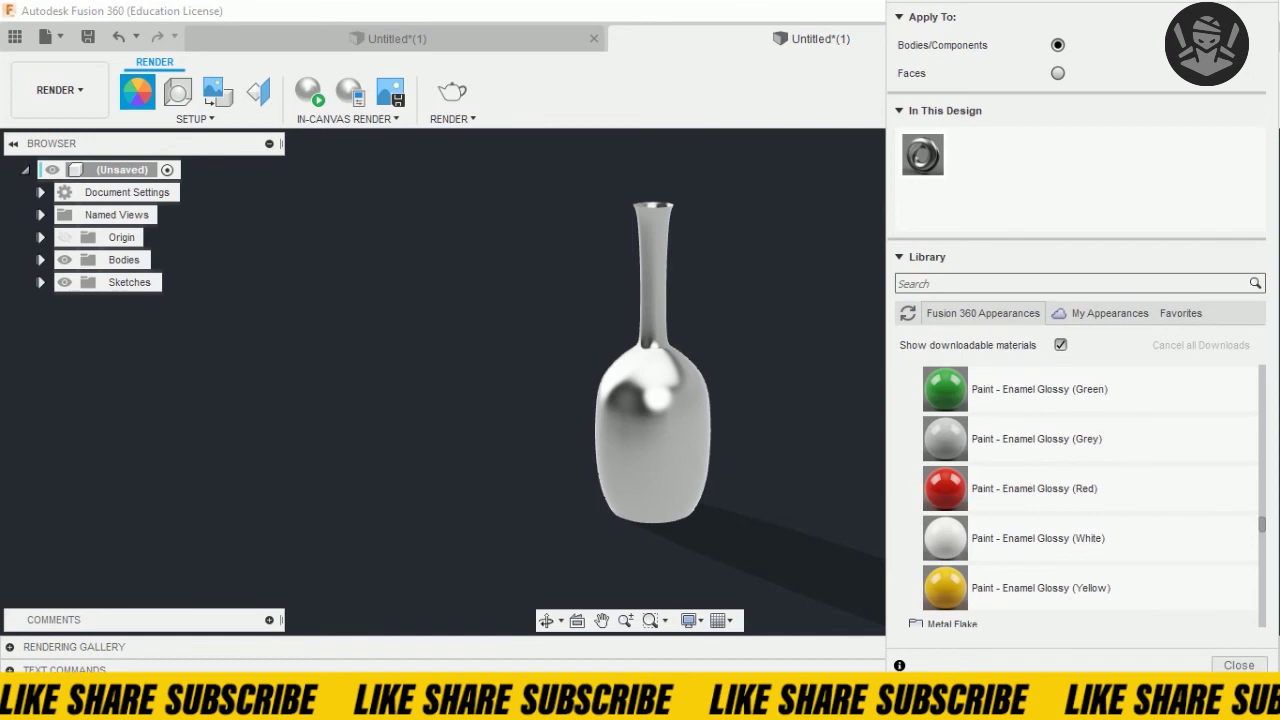
scroll(1090, 420, up, 5)
scroll(1090, 420, up, 5)
scroll(1090, 420, up, 5)
scroll(1090, 420, up, 2)
scroll(1090, 420, up, 5)
scroll(1090, 420, up, 3)
scroll(1090, 420, down, 2)
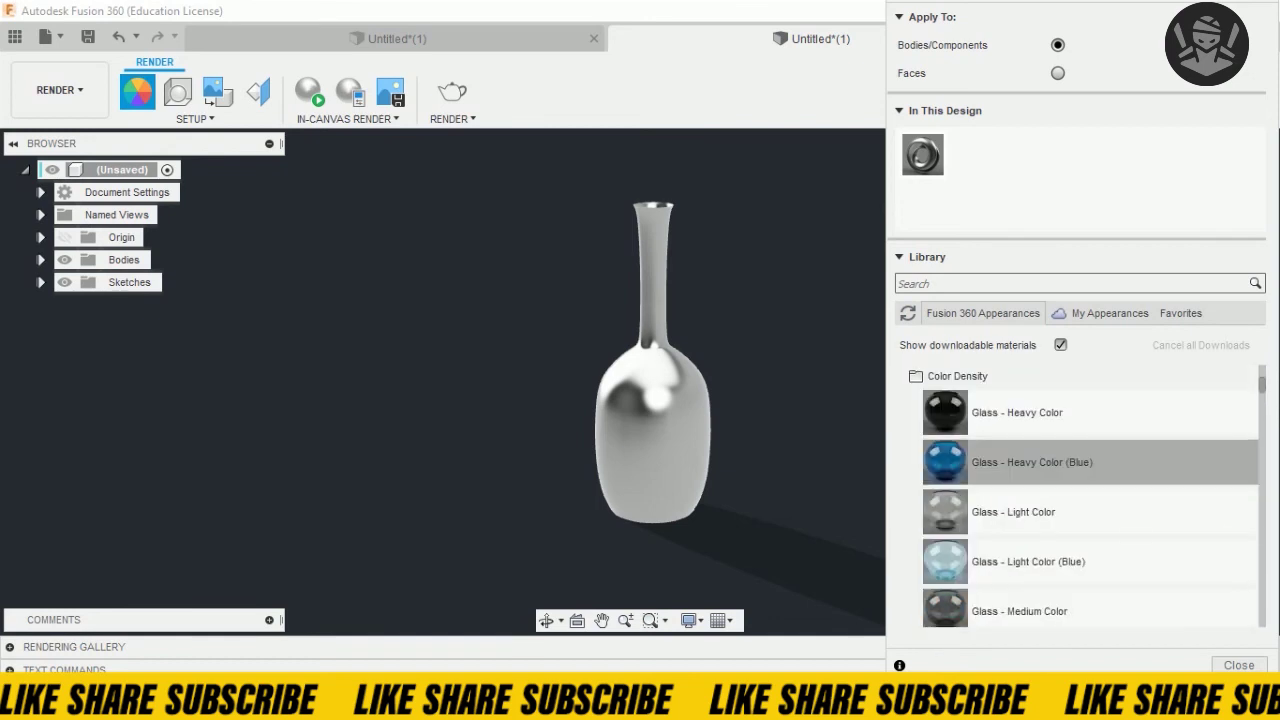
drag(1016, 412, 653, 430)
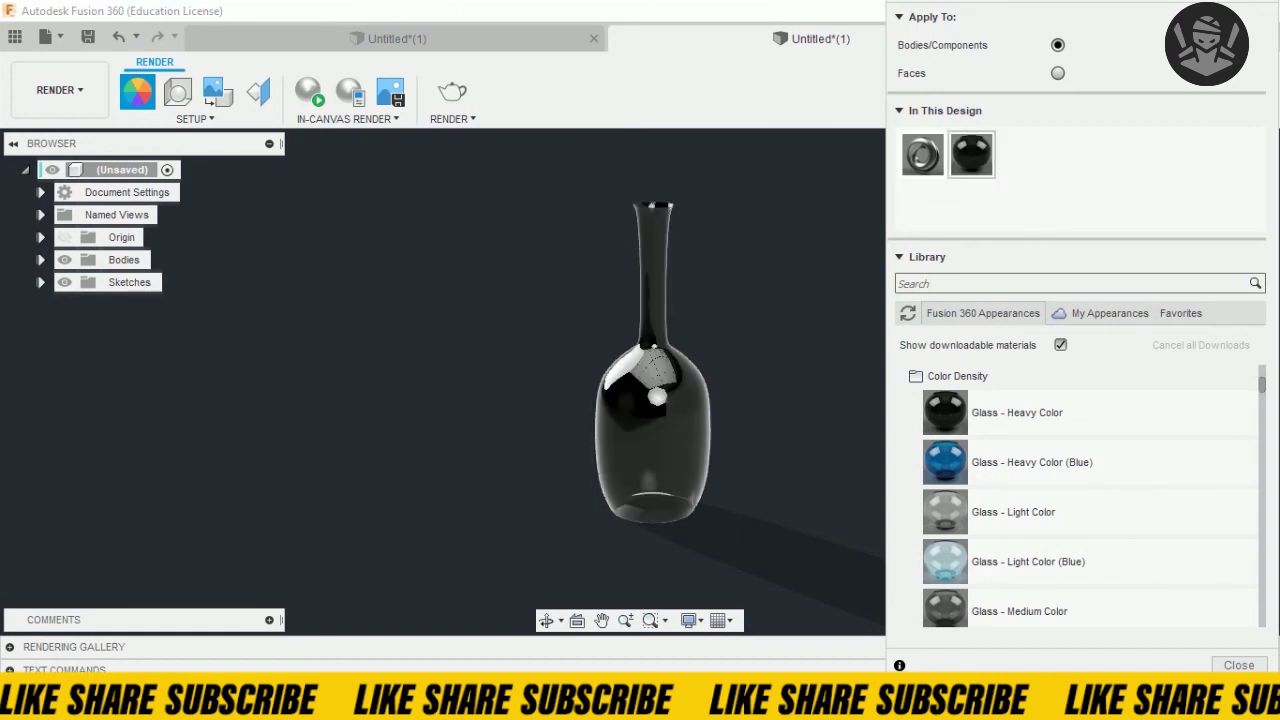
right_click(971, 153)
- Enable a Relief Pattern (Bump) on the glass appearance using the gradient-texture-abstract-4k-ar image
click(1005, 174)
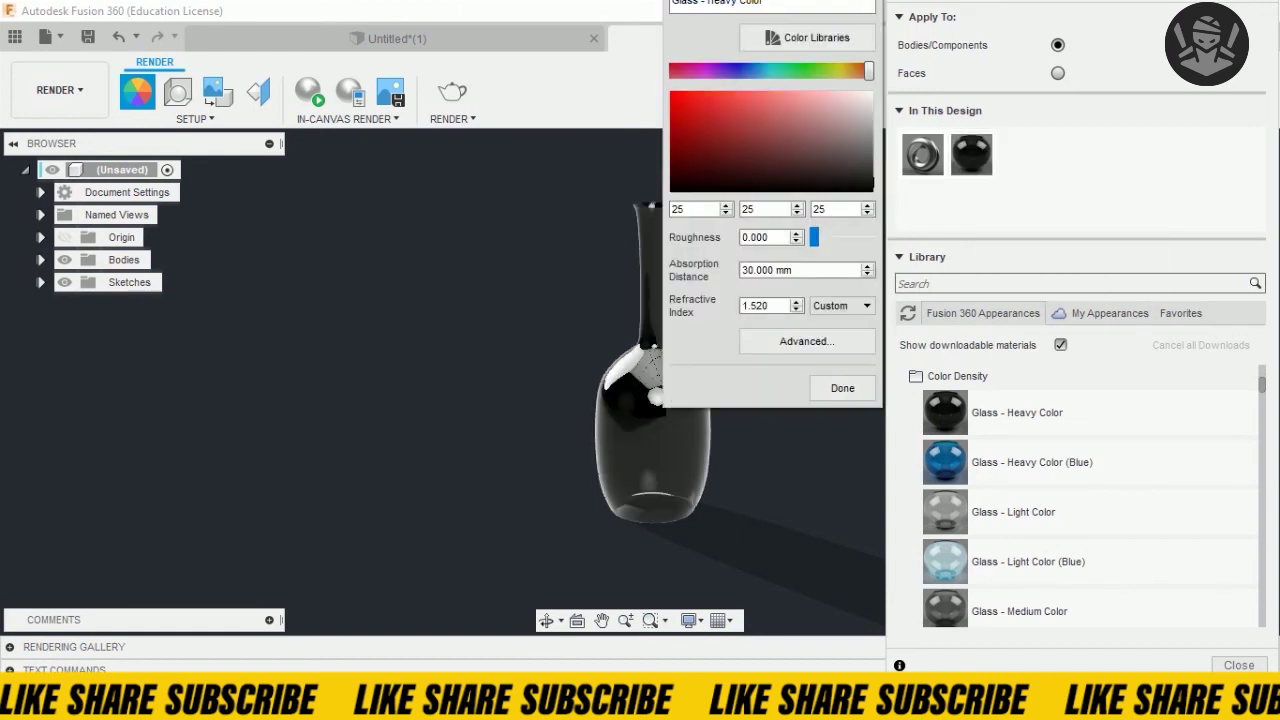
click(842, 388)
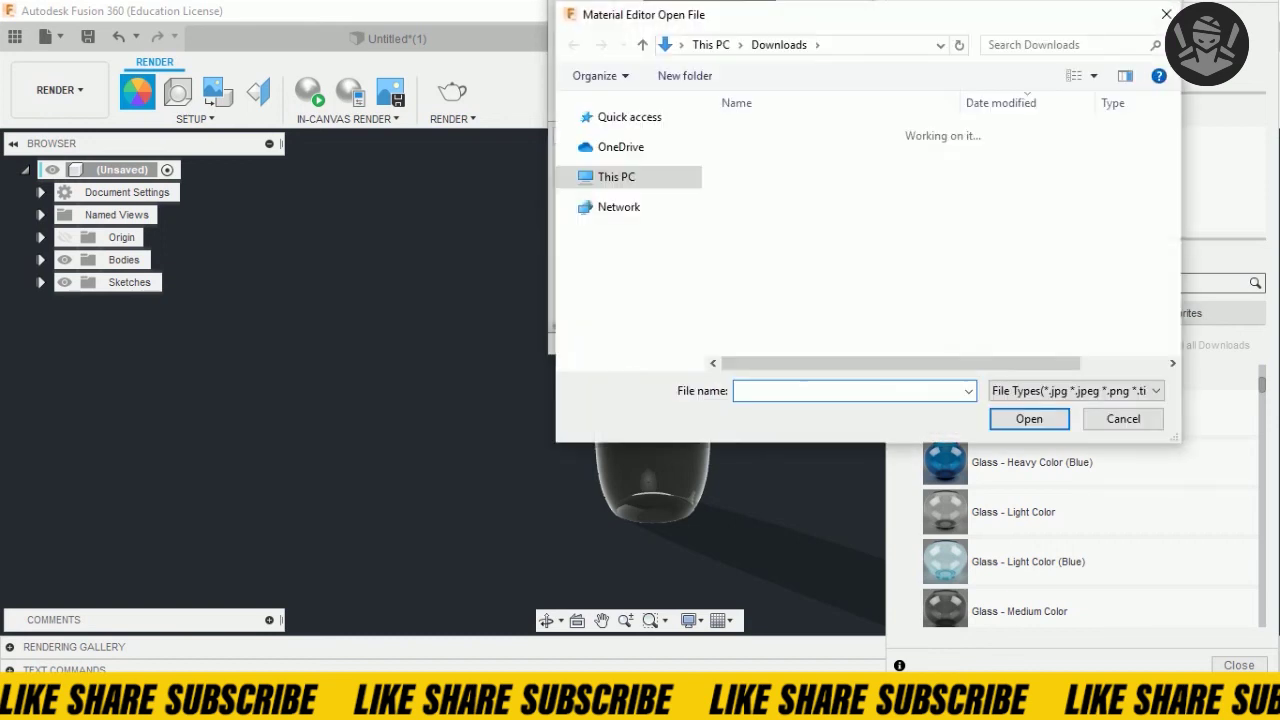
click(818, 156)
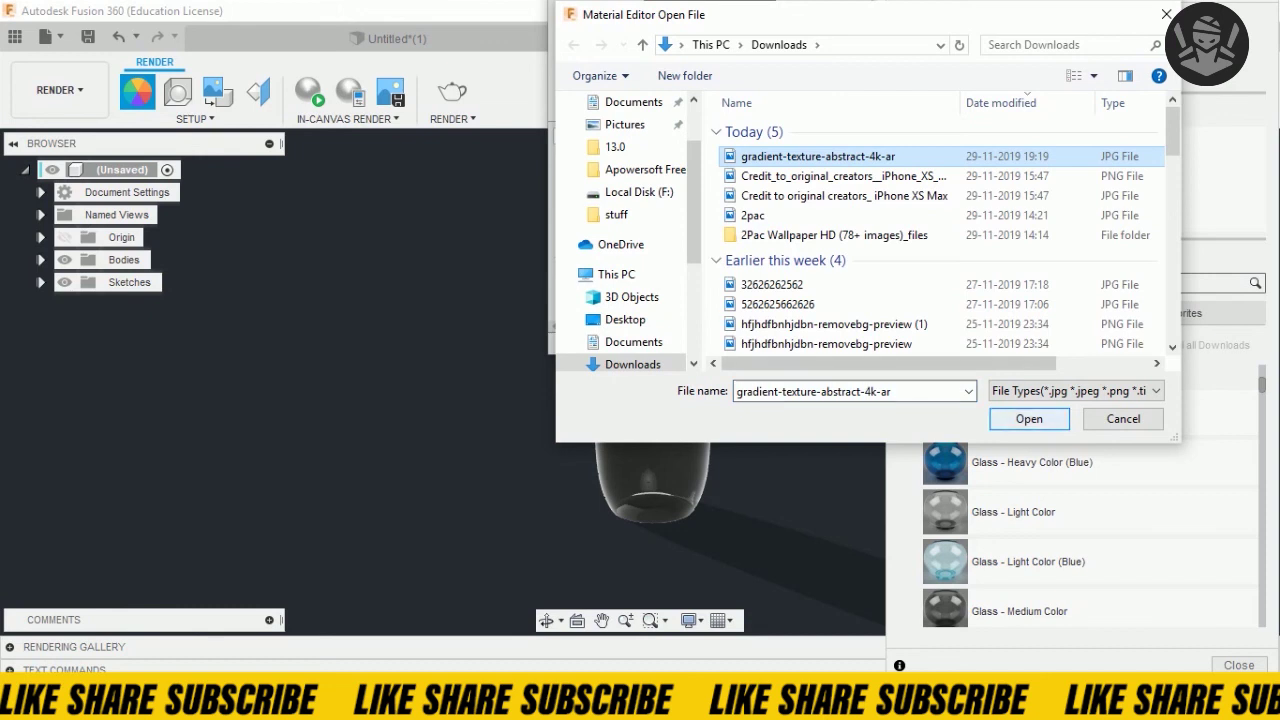
click(1029, 419)
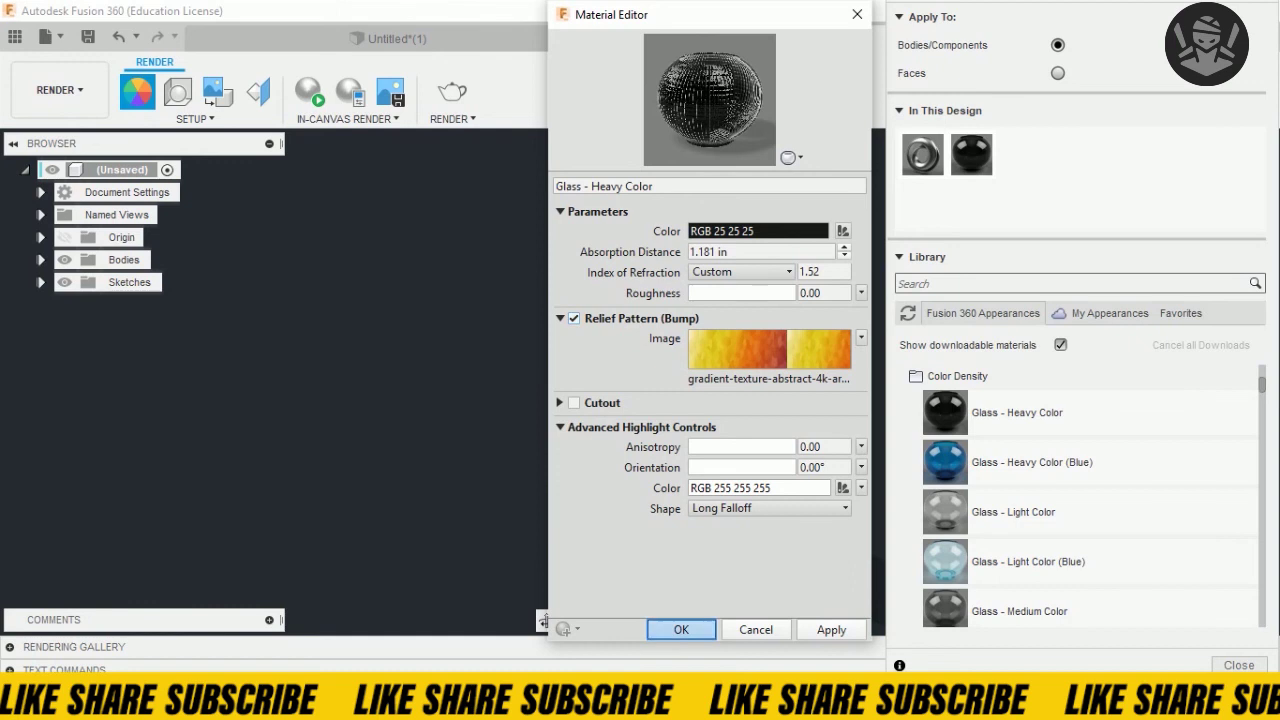
click(681, 629)
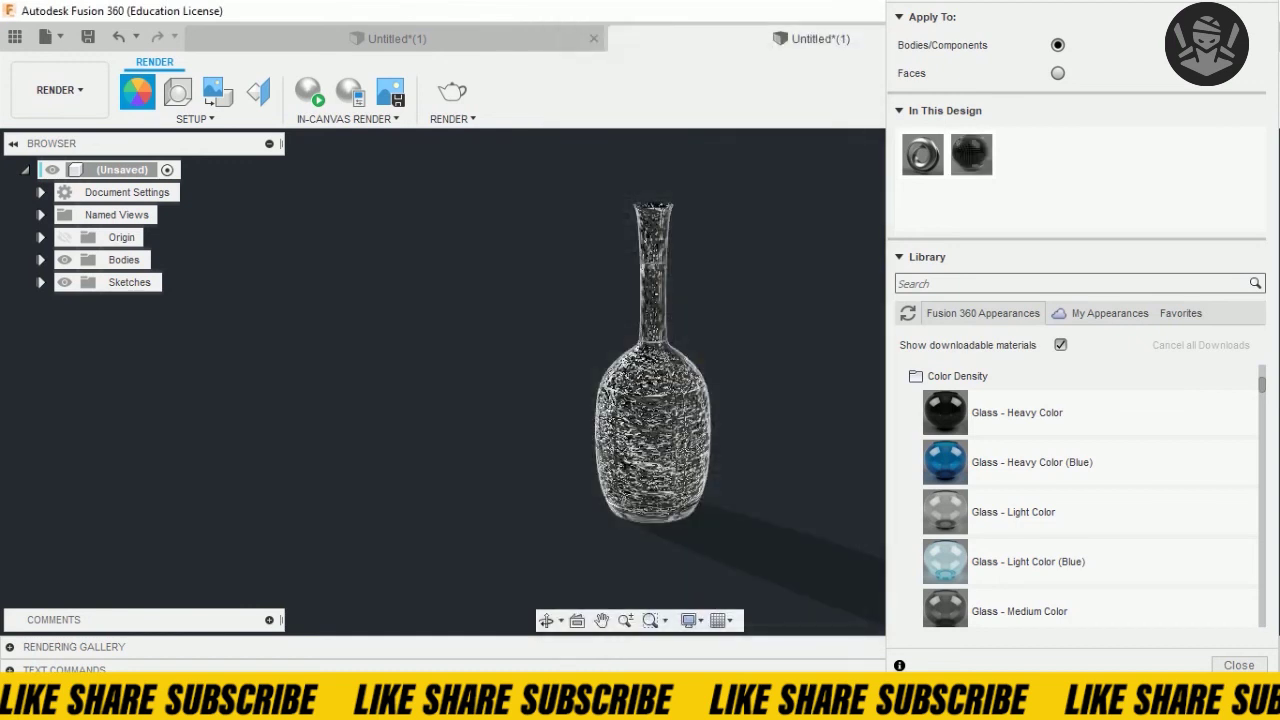
- Adjust the glass bump texture to scale 40, rotation 114 and roughness 0.133
right_click(975, 158)
click(1010, 171)
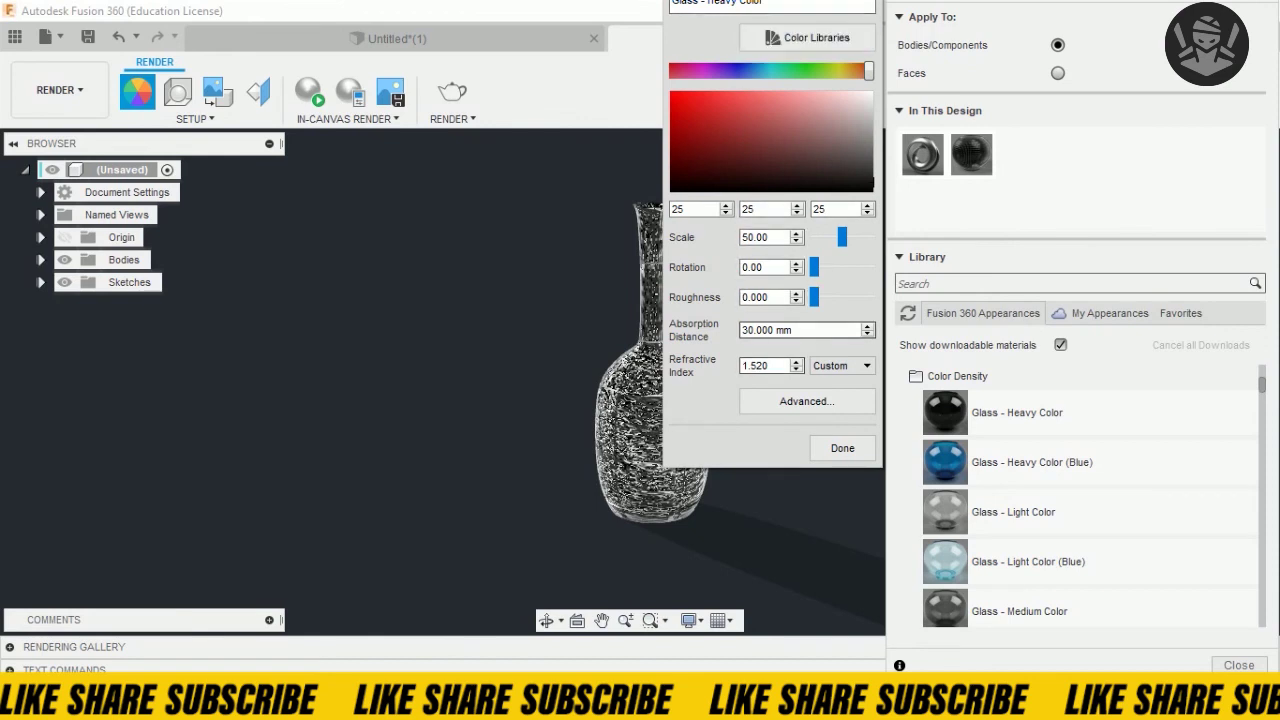
drag(814, 297, 836, 237)
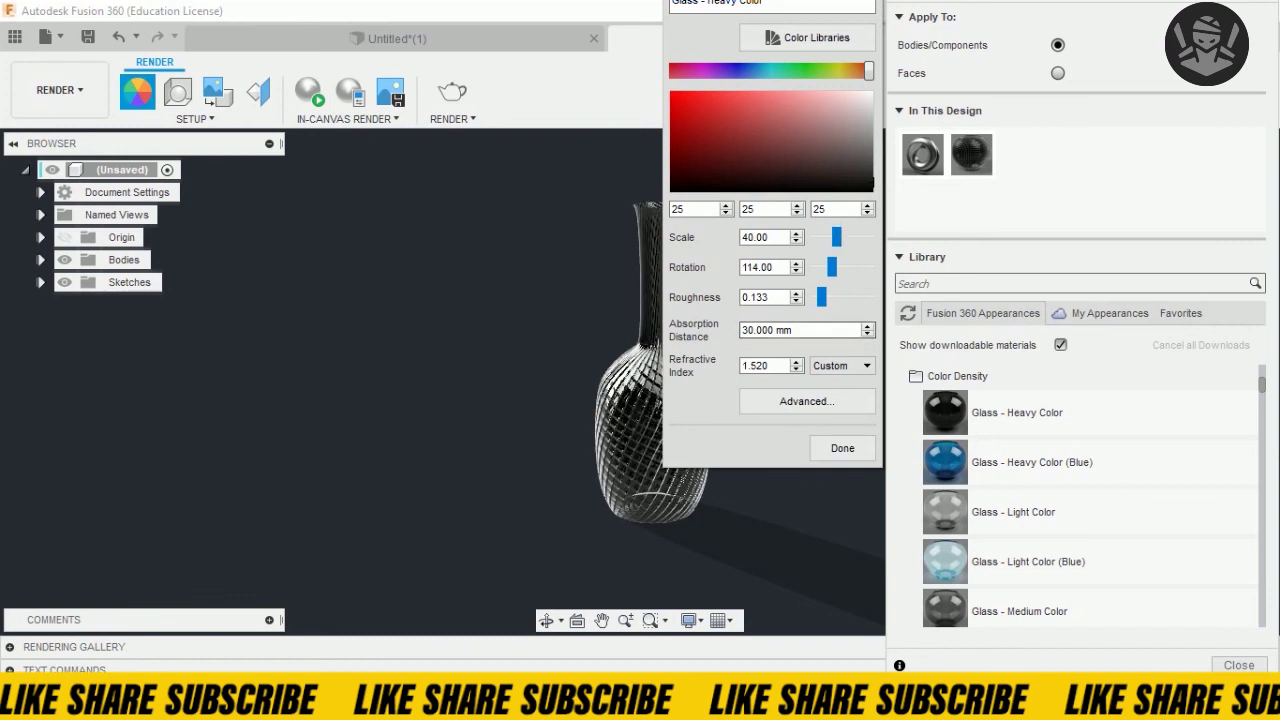
click(842, 448)
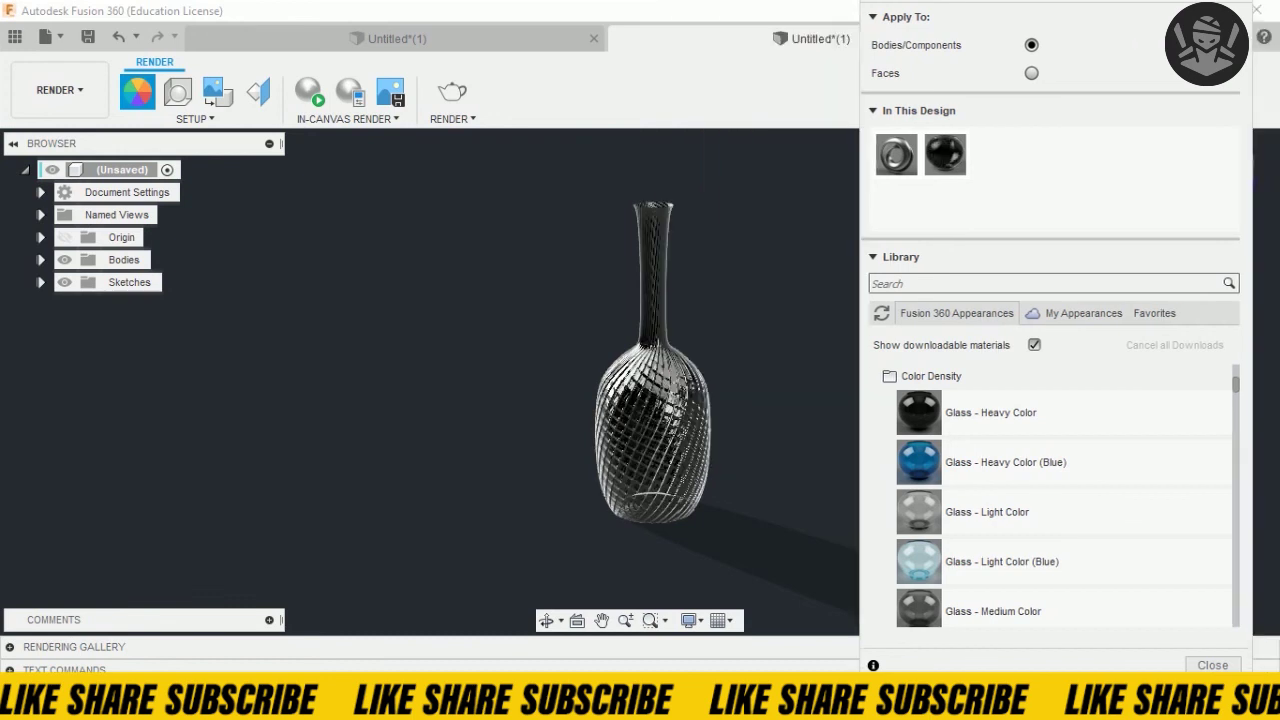
shift+middle_drag(630, 370, 622, 370)
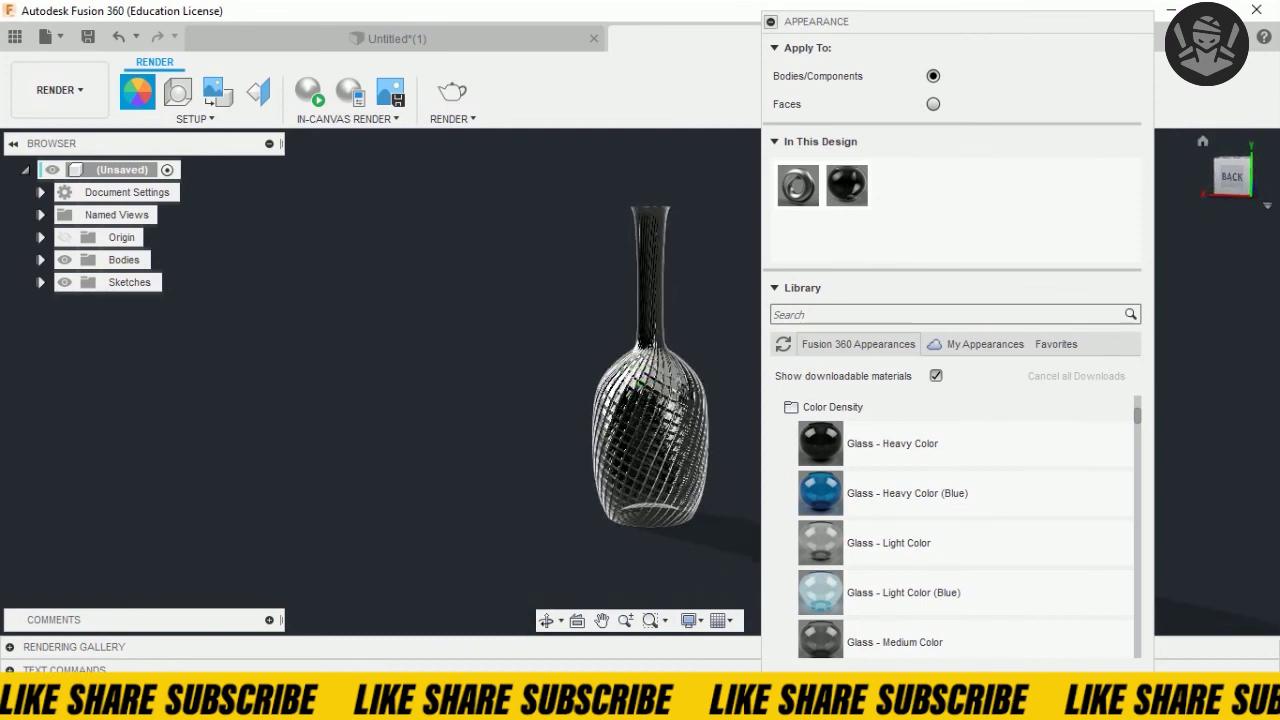